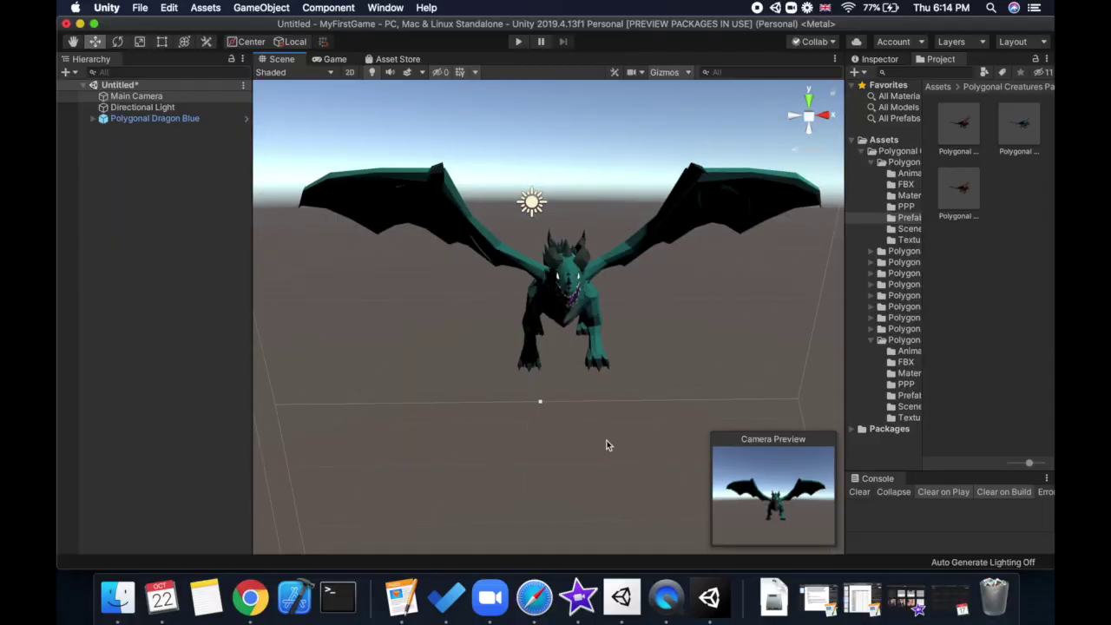
Deselect the camera and orbit the Scene view around the dragon from the side
{"action": "left_click", "coordinate": [554, 436]}
{"action": "key", "text": "alt"}
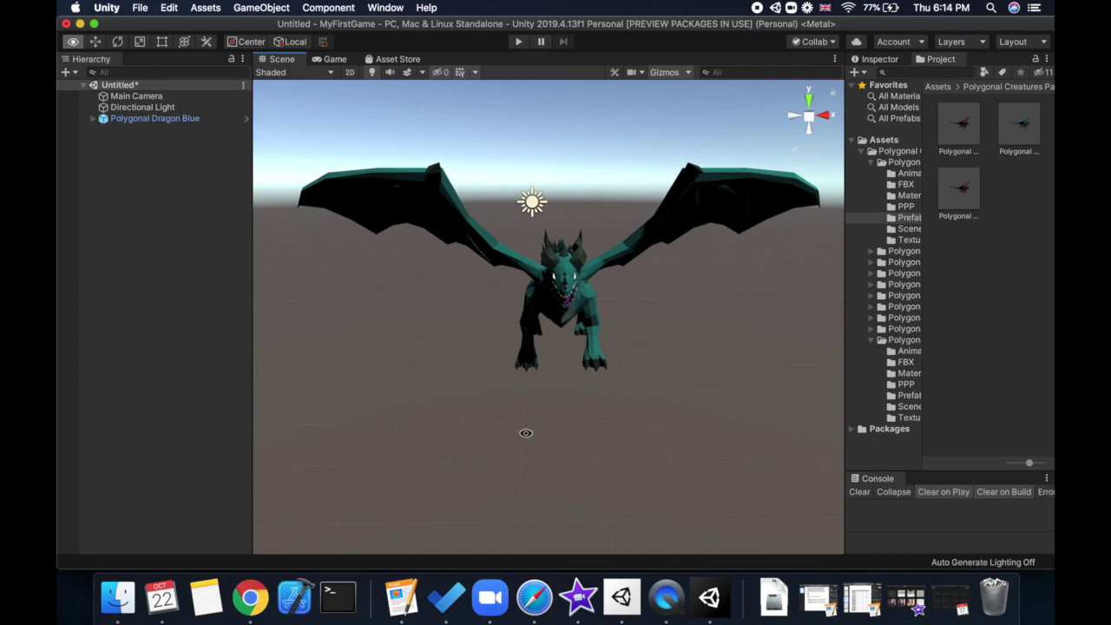
{"action": "left_click_drag", "start_coordinate": [526, 433], "coordinate": [552, 436], "text": "alt"}
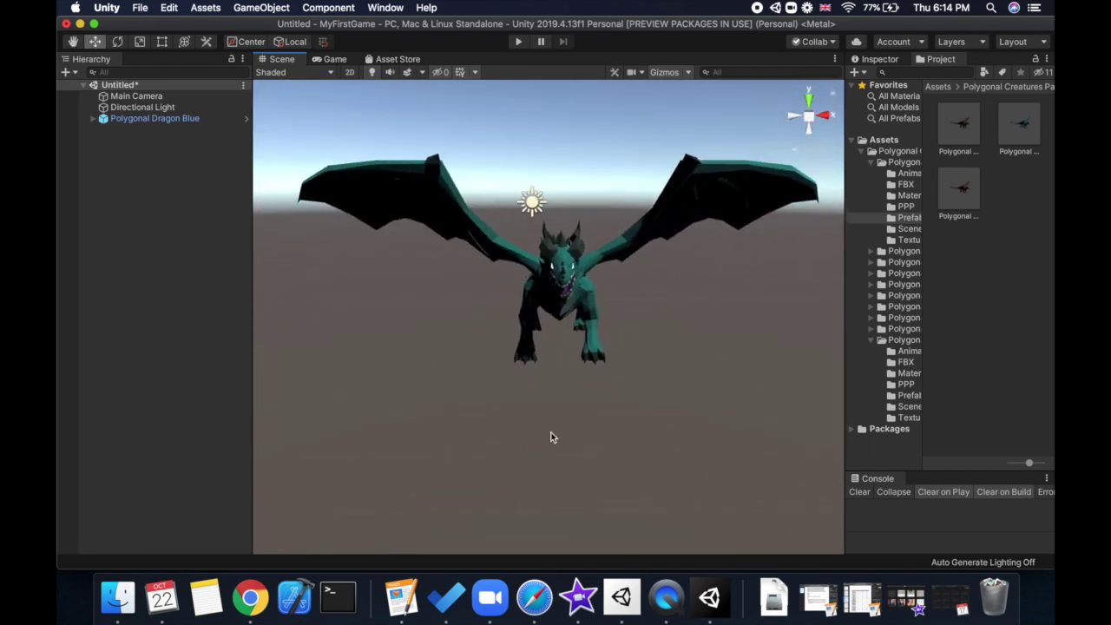
Run the game to watch the dragon's flying animation, then stop play mode
{"action": "left_click", "coordinate": [517, 41]}
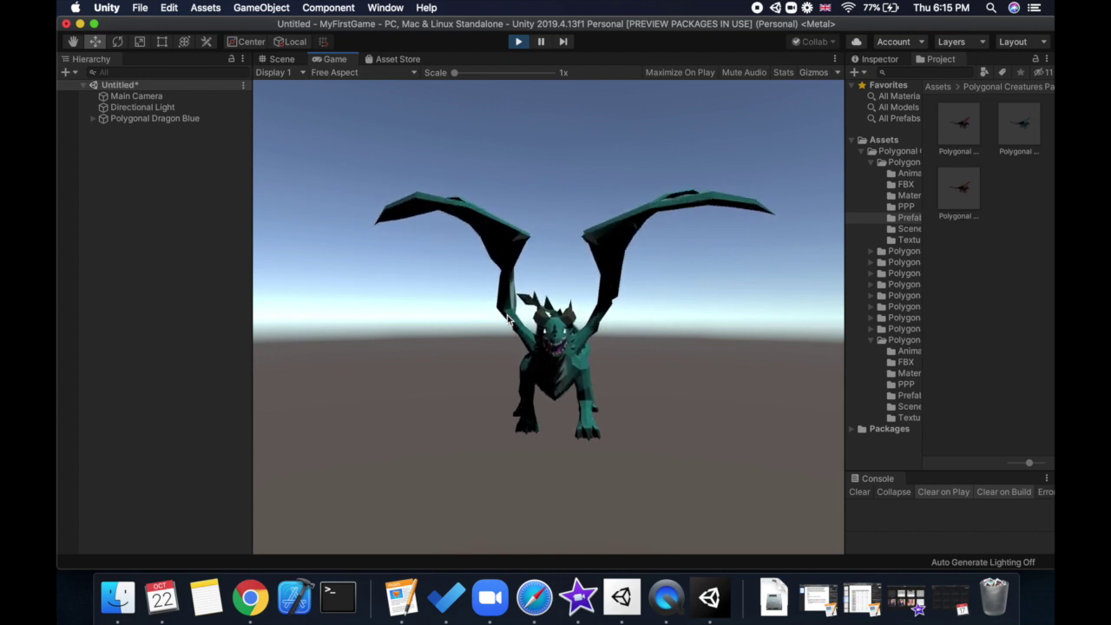
{"action": "left_click", "coordinate": [518, 42]}
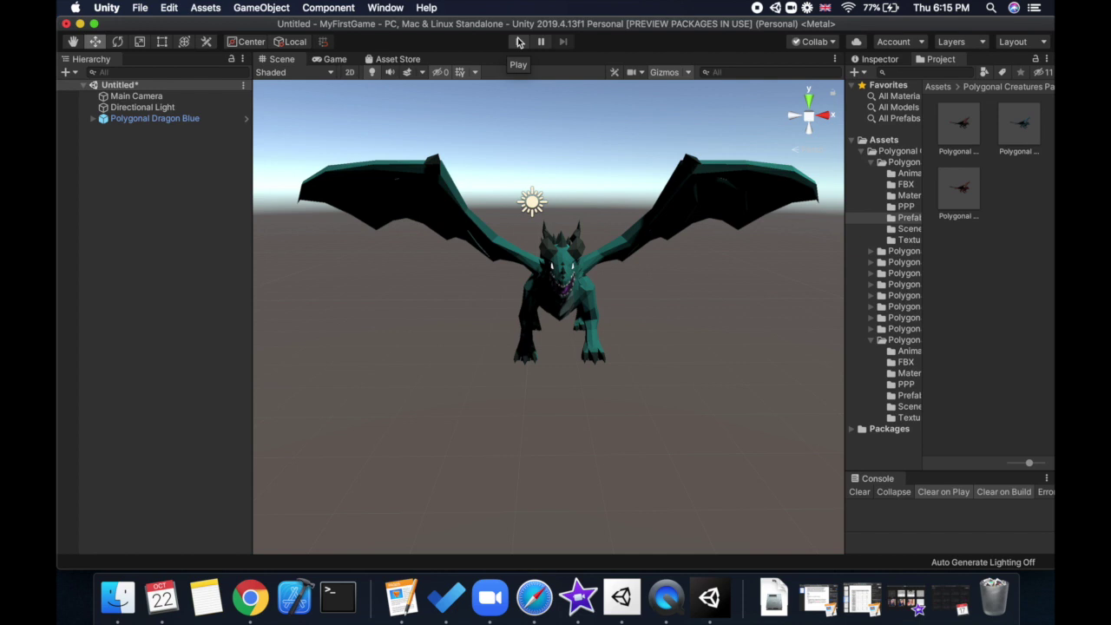
{"action": "left_click", "coordinate": [164, 123]}
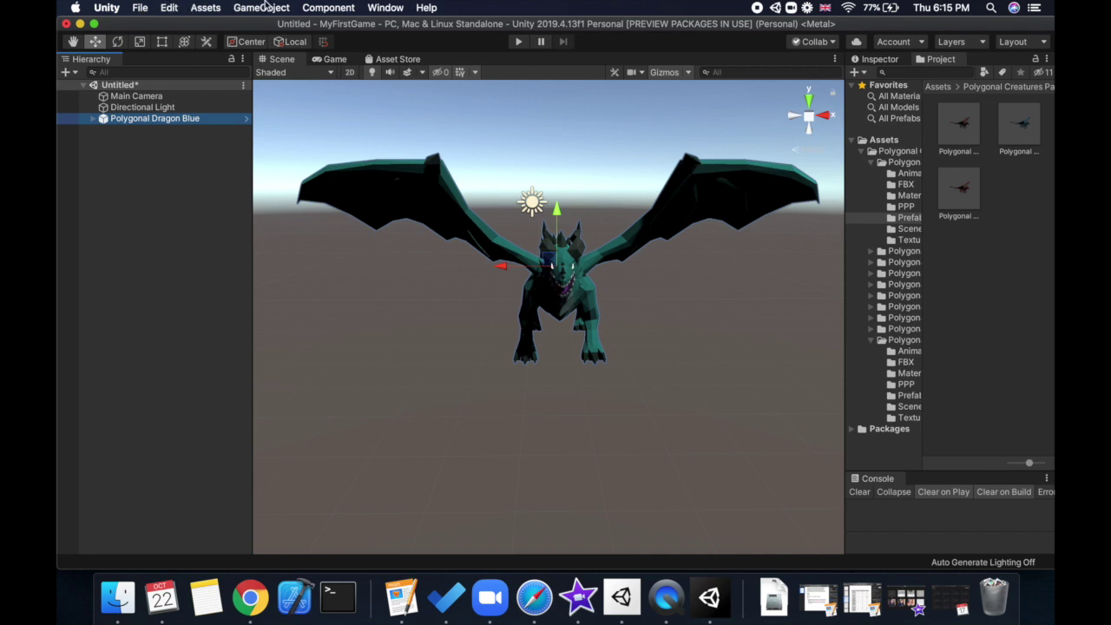
Show preview packages in Package Manager, confirm FBX Exporter 3.2.1-preview.2 is installed, and close it
{"action": "left_click", "coordinate": [387, 8]}
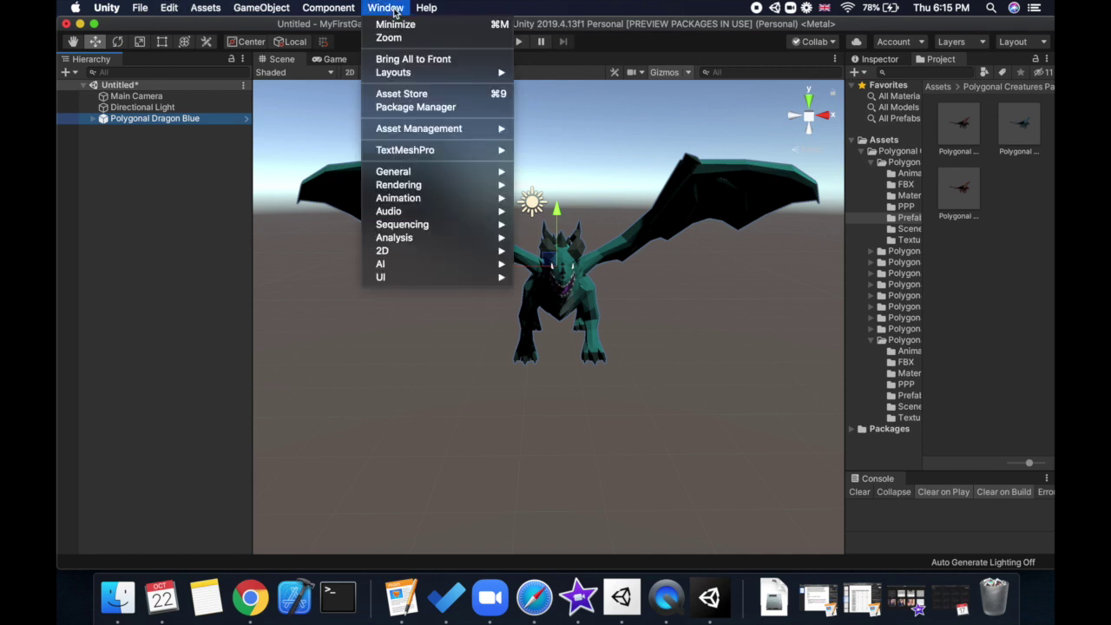
{"action": "left_click", "coordinate": [404, 107]}
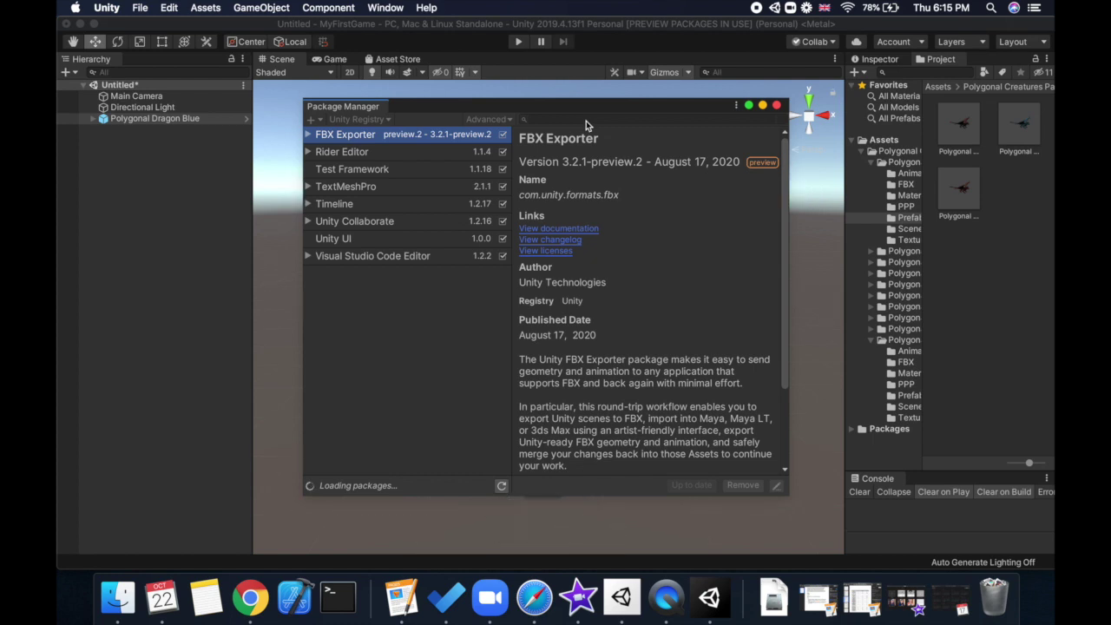
{"action": "left_click", "coordinate": [507, 119]}
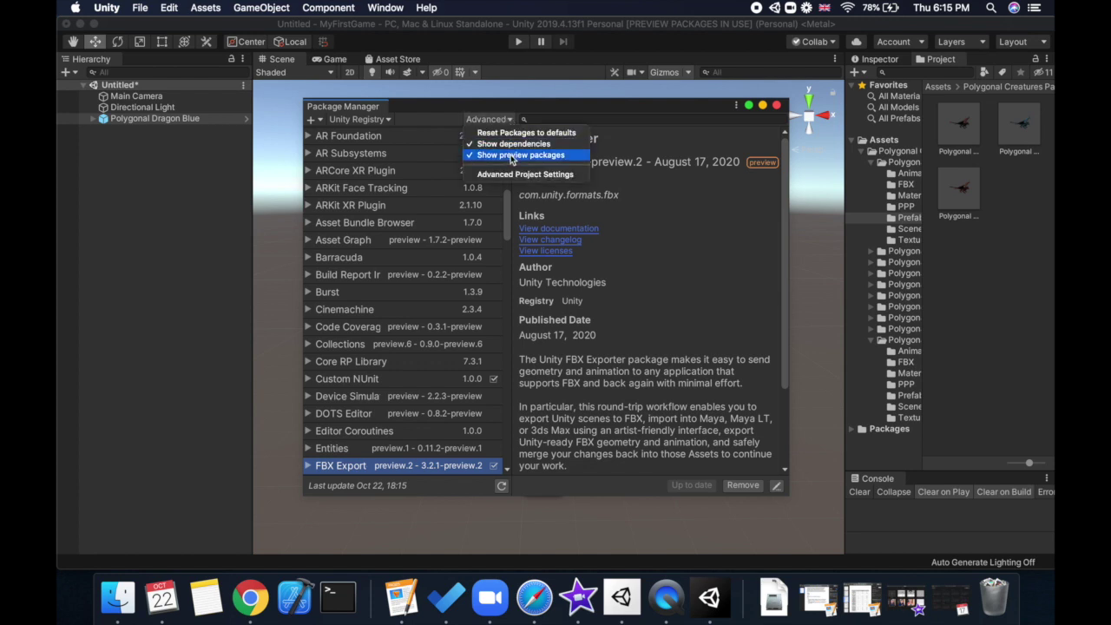
{"action": "left_click", "coordinate": [689, 188]}
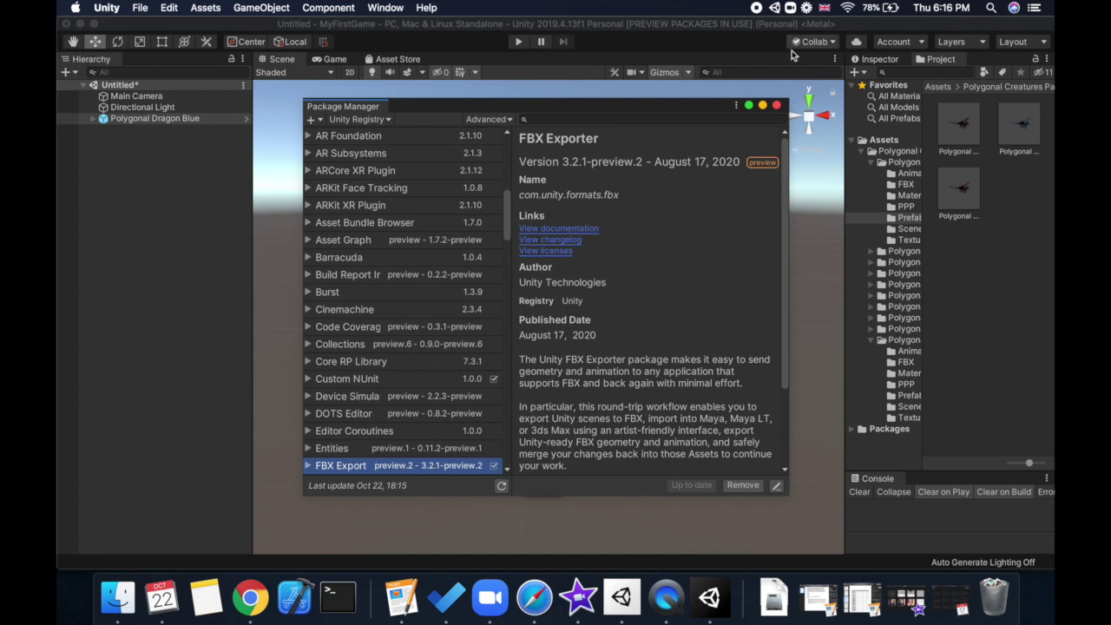
{"action": "left_click", "coordinate": [777, 105]}
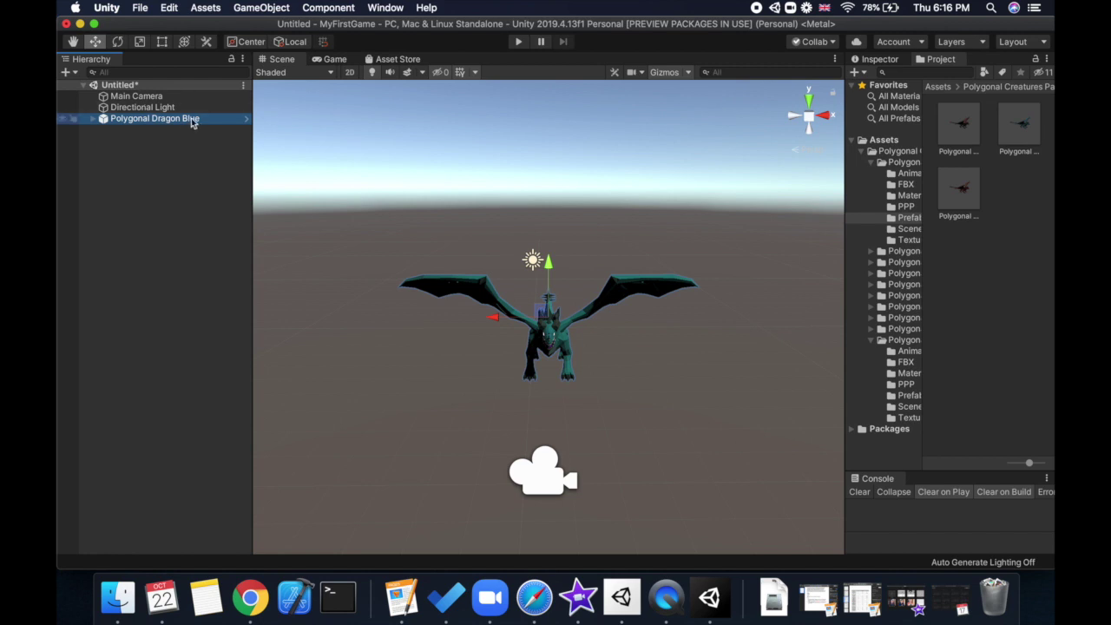
Start Export To FBX on the dragon with Include set to Model(s) + Animation
{"action": "right_click", "coordinate": [122, 127]}
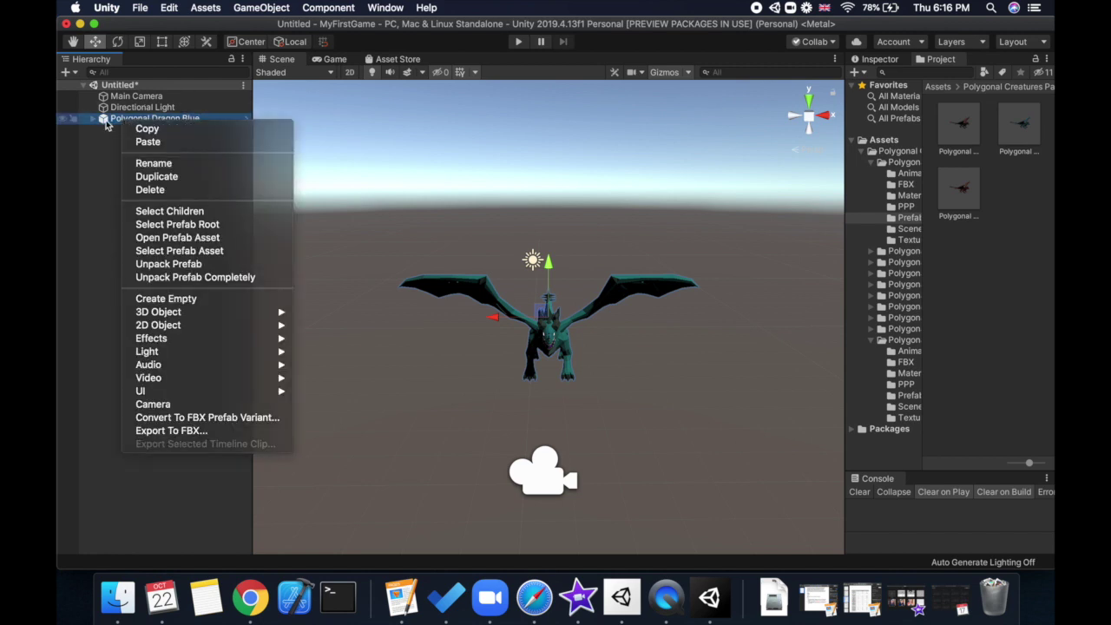
{"action": "left_click", "coordinate": [106, 120]}
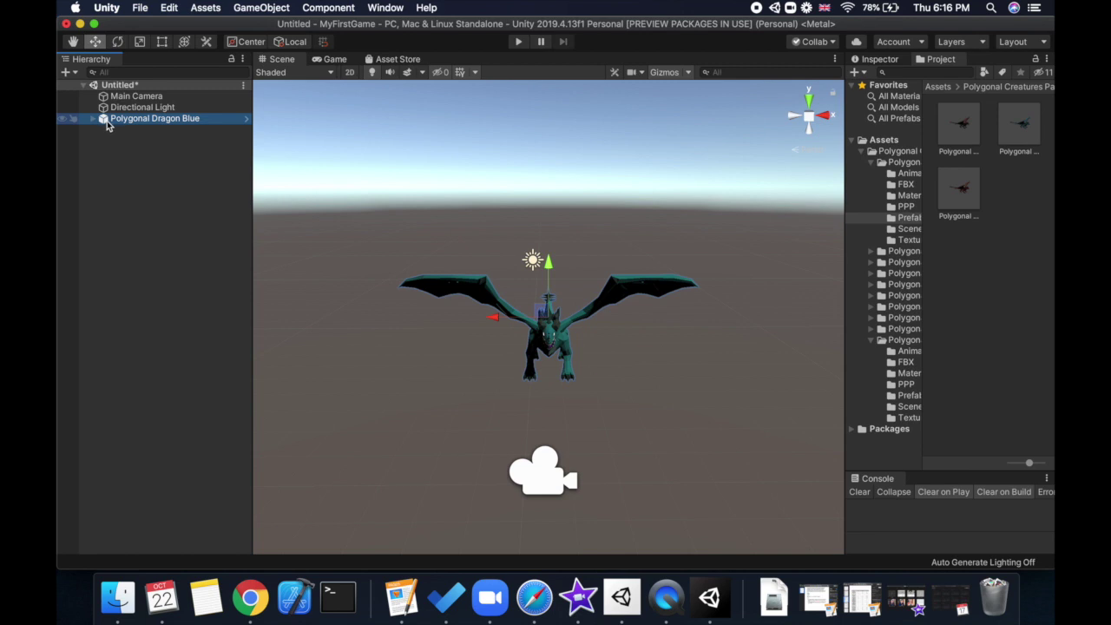
{"action": "right_click", "coordinate": [107, 125]}
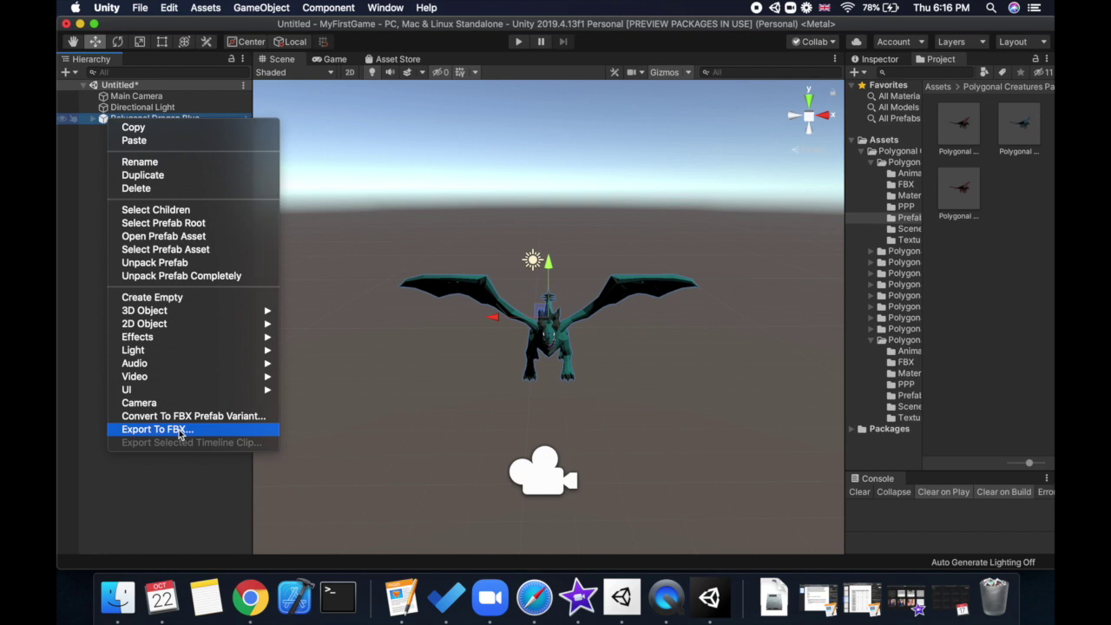
{"action": "left_click", "coordinate": [156, 429]}
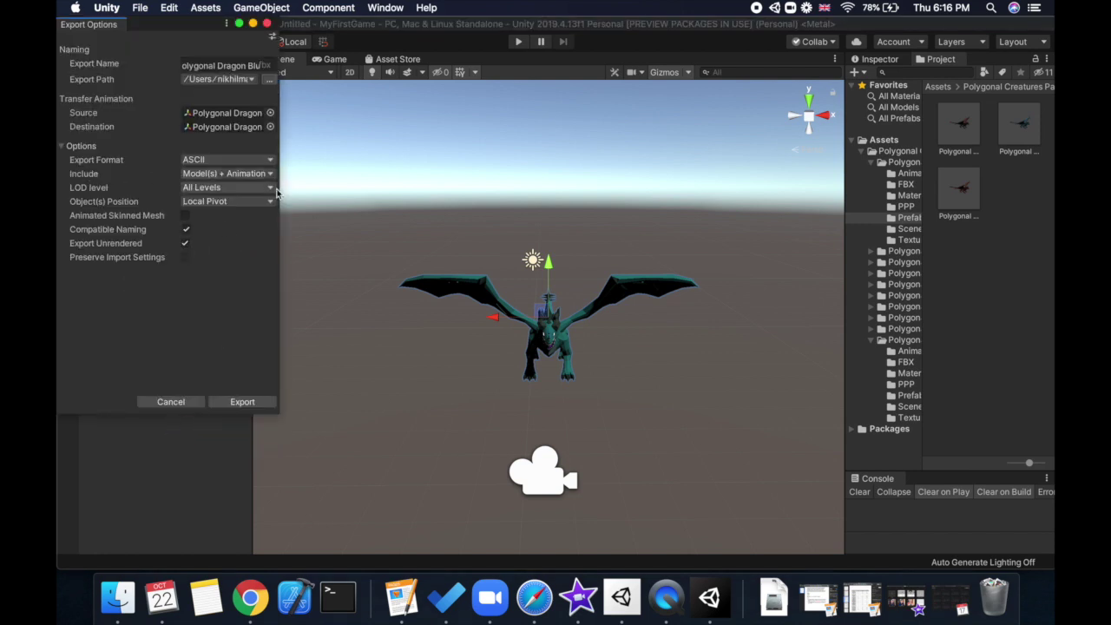
{"action": "left_click", "coordinate": [225, 175]}
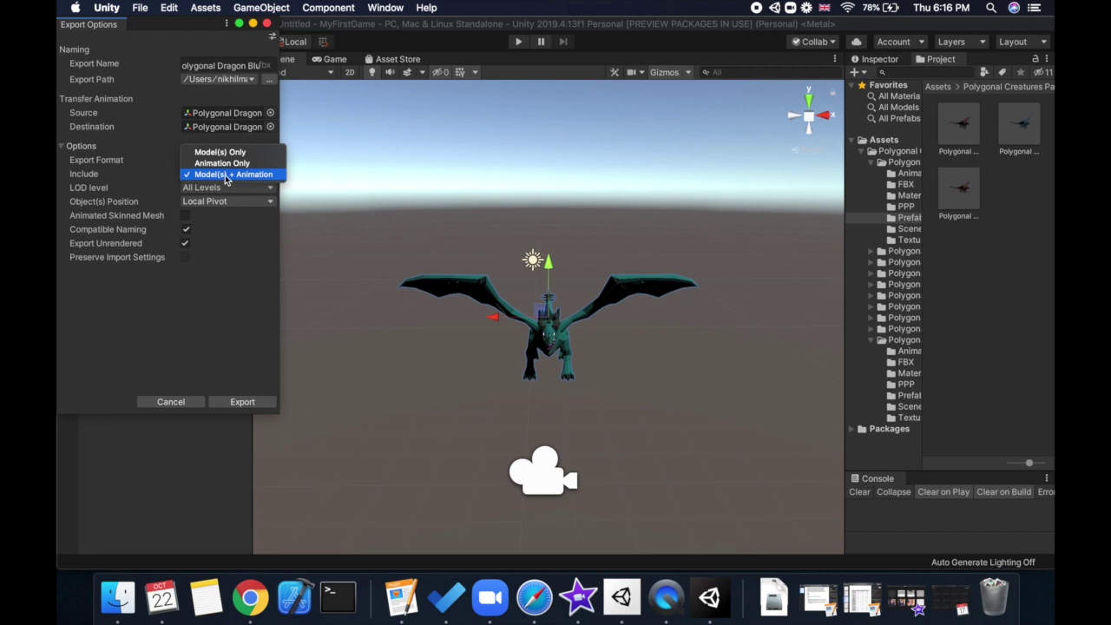
{"action": "left_click", "coordinate": [226, 176]}
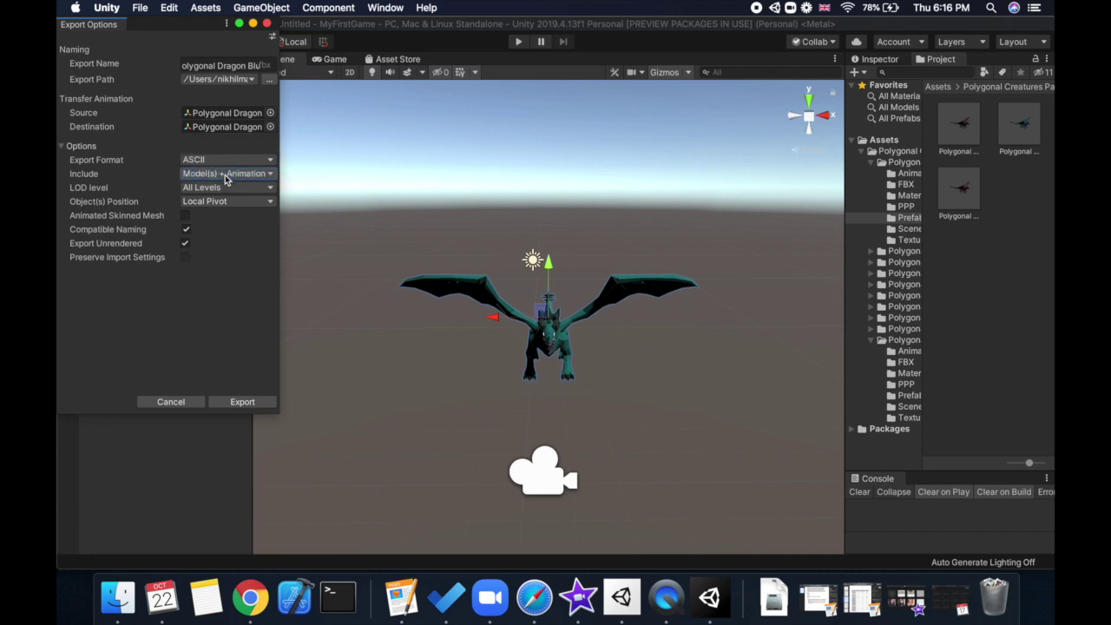
Set the export path to the Desktop and export, replacing the existing Polygonal Dragon Blue.fbx
{"action": "left_click", "coordinate": [272, 80]}
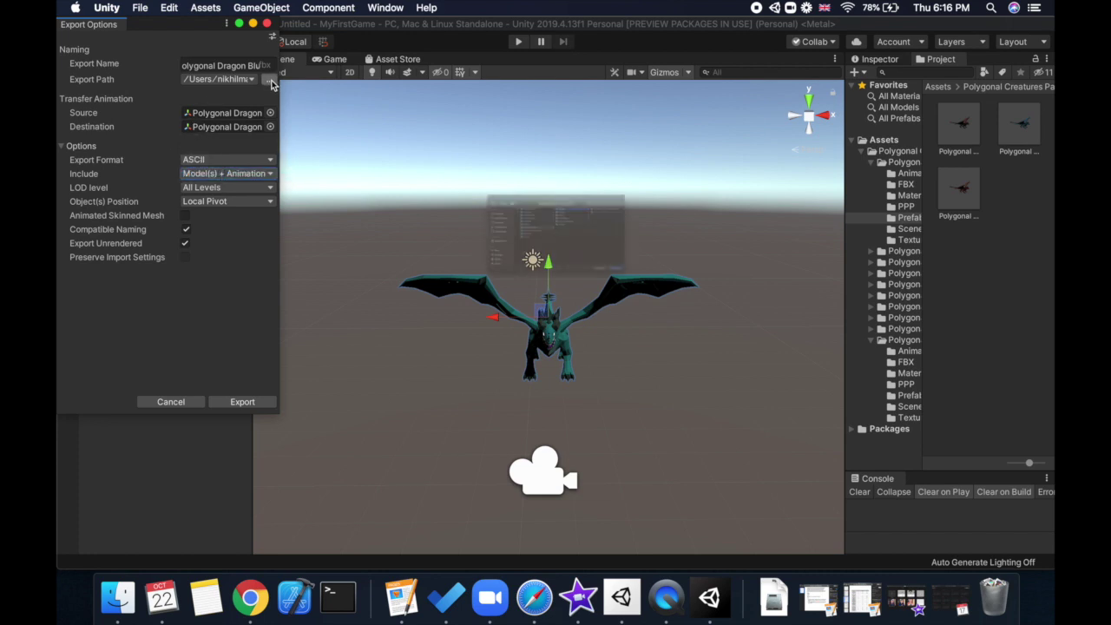
{"action": "left_click", "coordinate": [332, 191]}
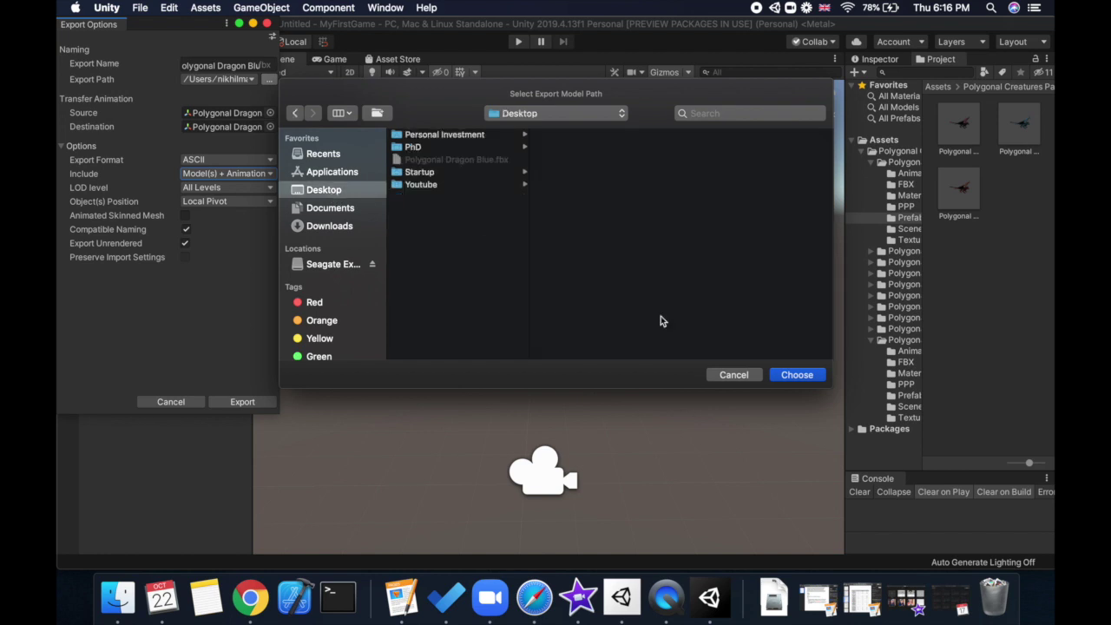
{"action": "left_click", "coordinate": [799, 375]}
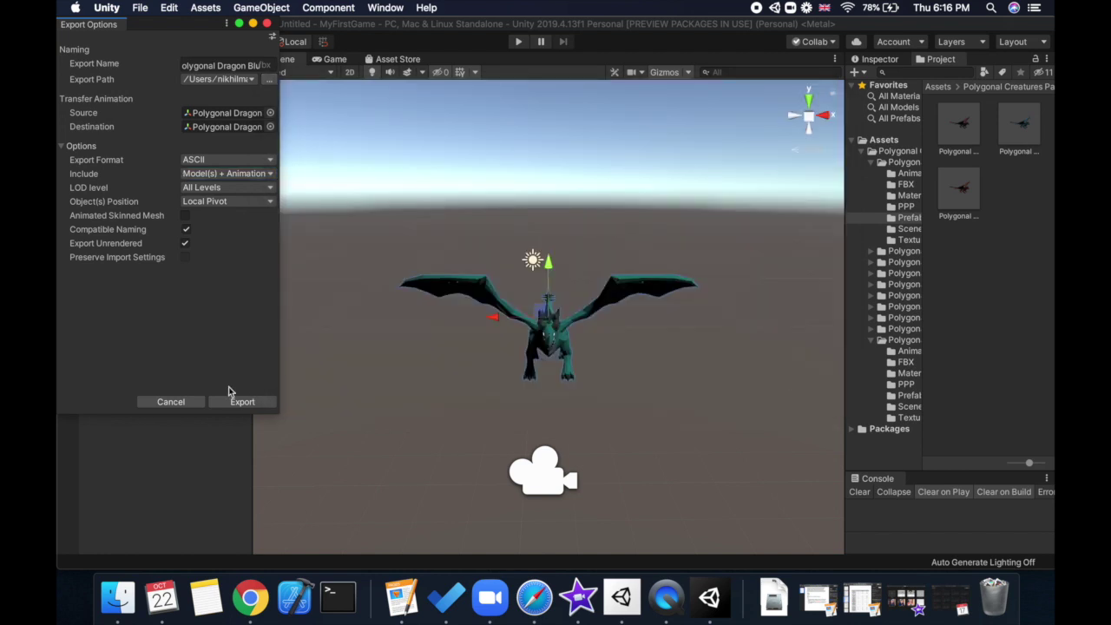
{"action": "left_click", "coordinate": [240, 402]}
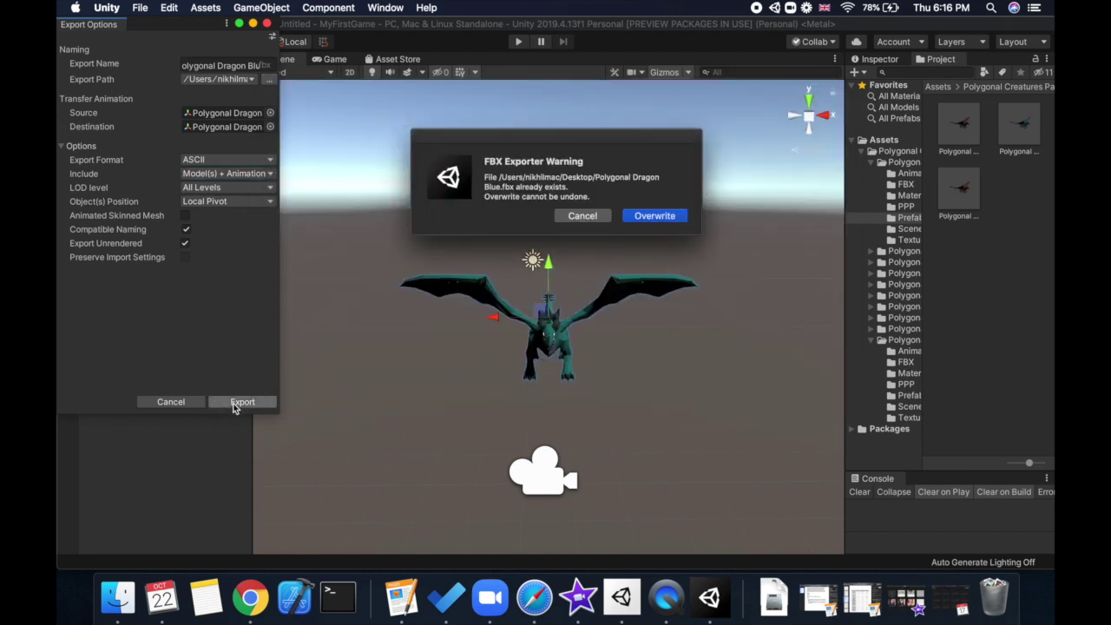
{"action": "left_click", "coordinate": [656, 216]}
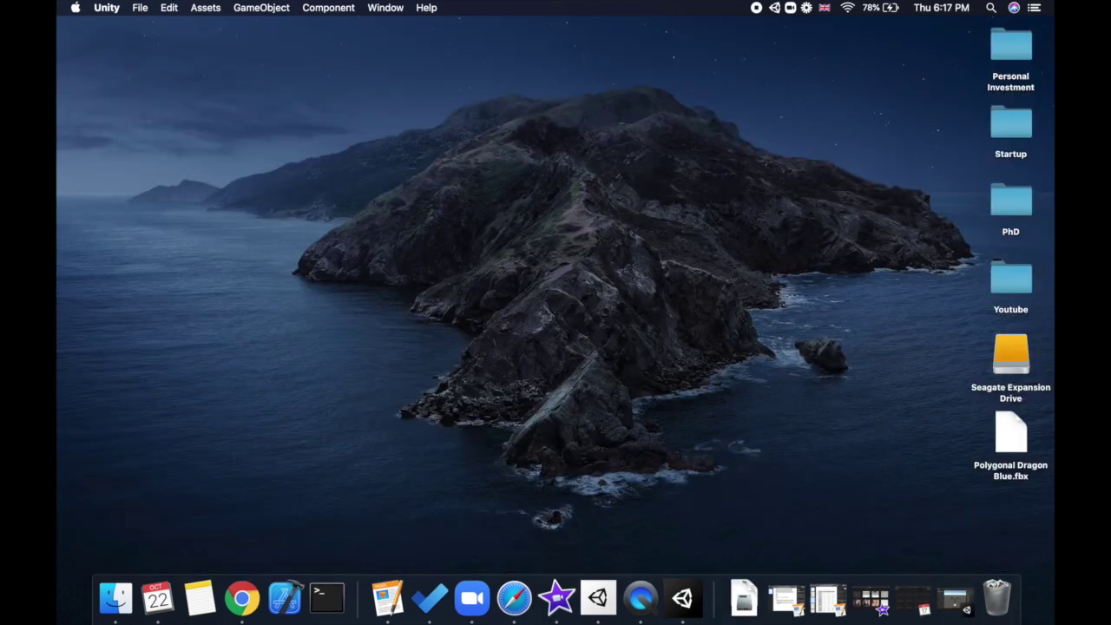
Select, then deselect, the new Polygonal Dragon Blue.fbx on the desktop
{"action": "left_click", "coordinate": [1017, 443]}
{"action": "left_click", "coordinate": [960, 430]}
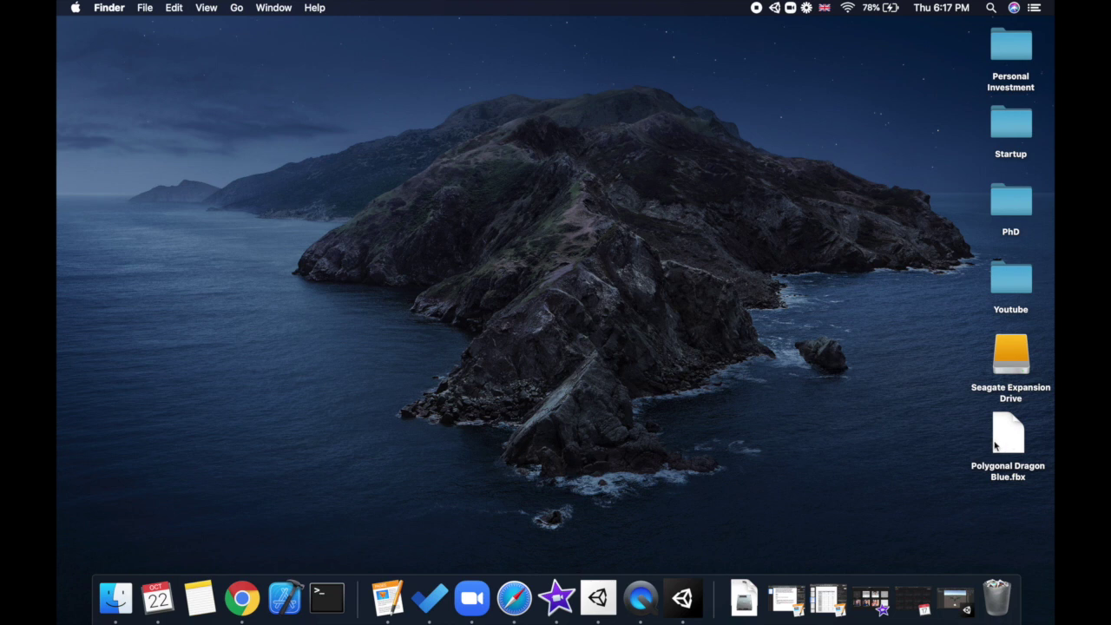
Launch Reality Converter through a Spotlight search for 'reality converter'
{"action": "left_click", "coordinate": [988, 8]}
{"action": "type", "text": "reality"}
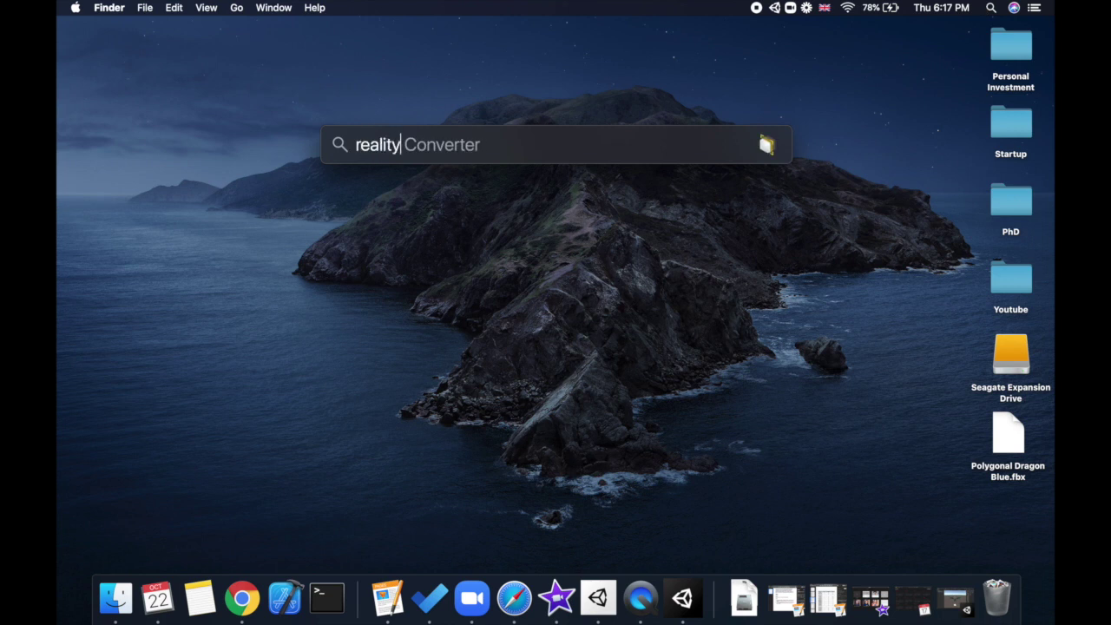
{"action": "type", "text": " converter"}
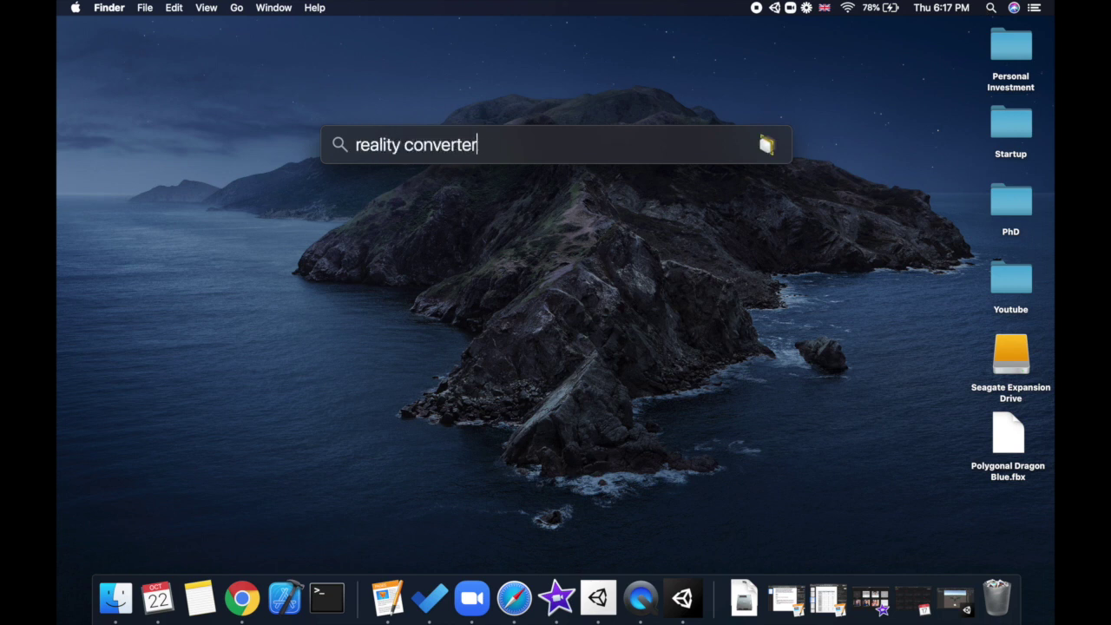
{"action": "key", "text": "Return"}
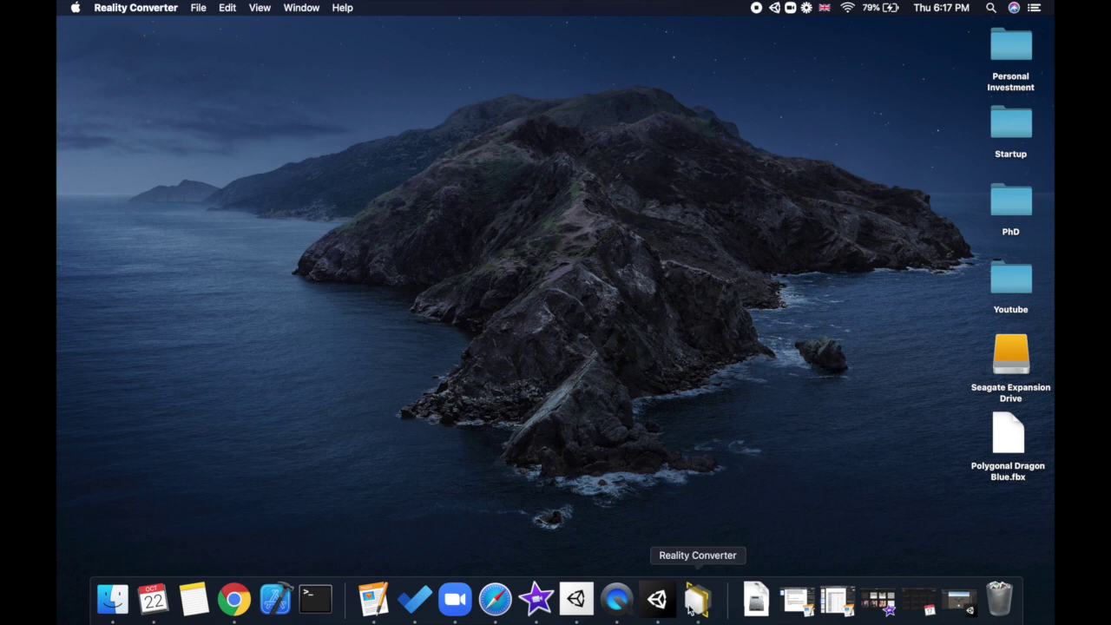
{"action": "left_click", "coordinate": [1007, 435]}
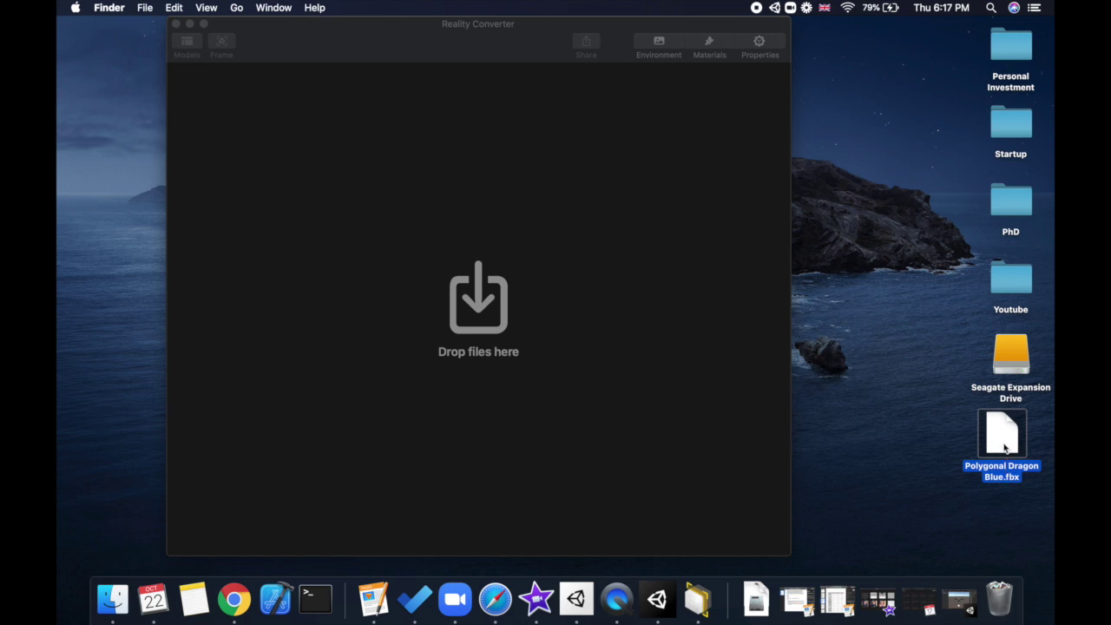
Load Polygonal Dragon Blue.fbx into Reality Converter and orbit the dragon from side to front
{"action": "left_click_drag", "start_coordinate": [1006, 447], "coordinate": [473, 341]}
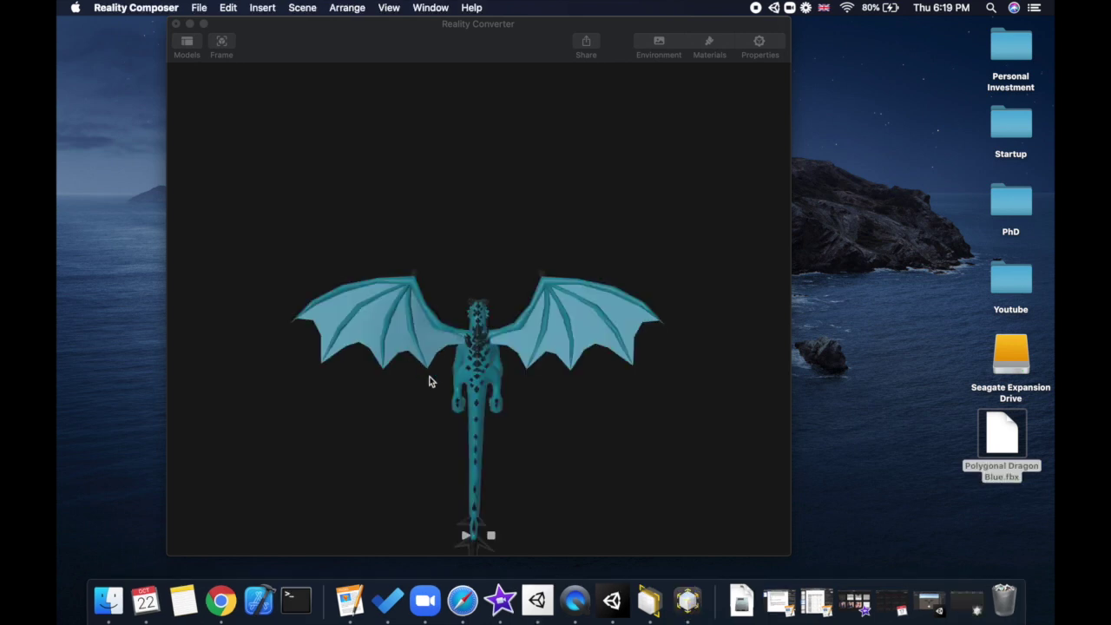
{"action": "left_click", "coordinate": [387, 343]}
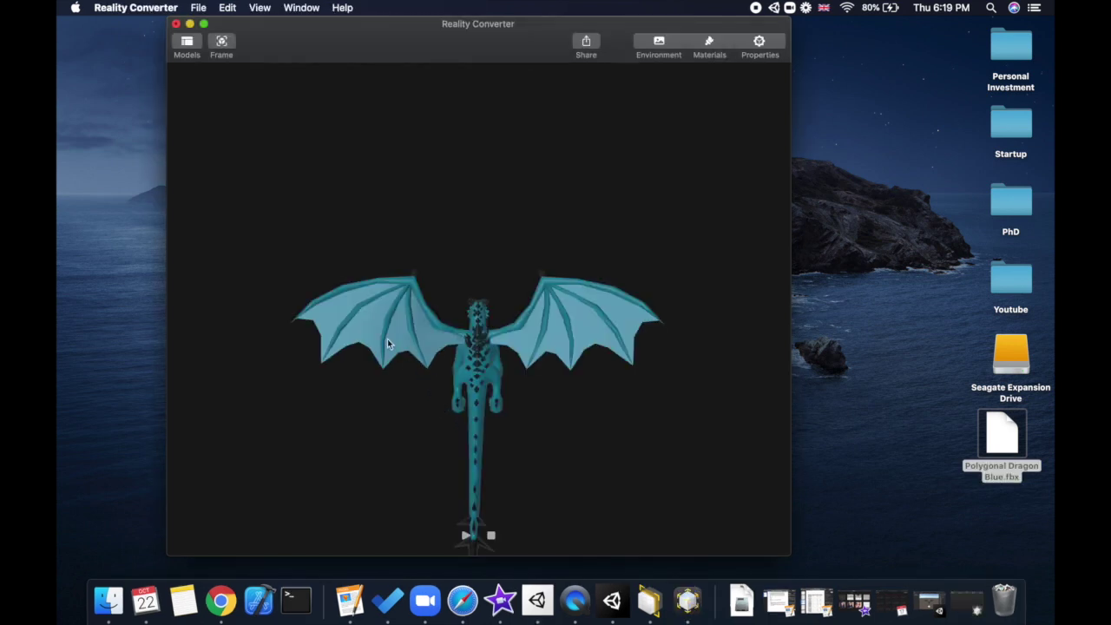
{"action": "left_click_drag", "start_coordinate": [583, 409], "coordinate": [508, 345]}
{"action": "left_click_drag", "start_coordinate": [519, 403], "coordinate": [284, 415]}
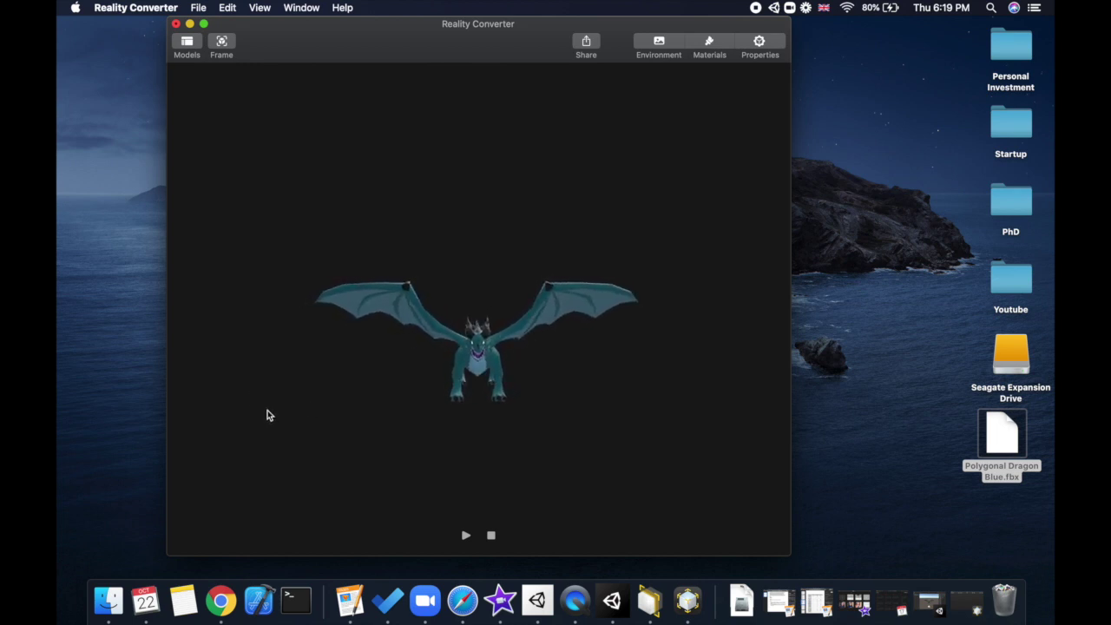
Play and pause the dragon's wing-flap animation, then make the window full screen
{"action": "left_click", "coordinate": [465, 536]}
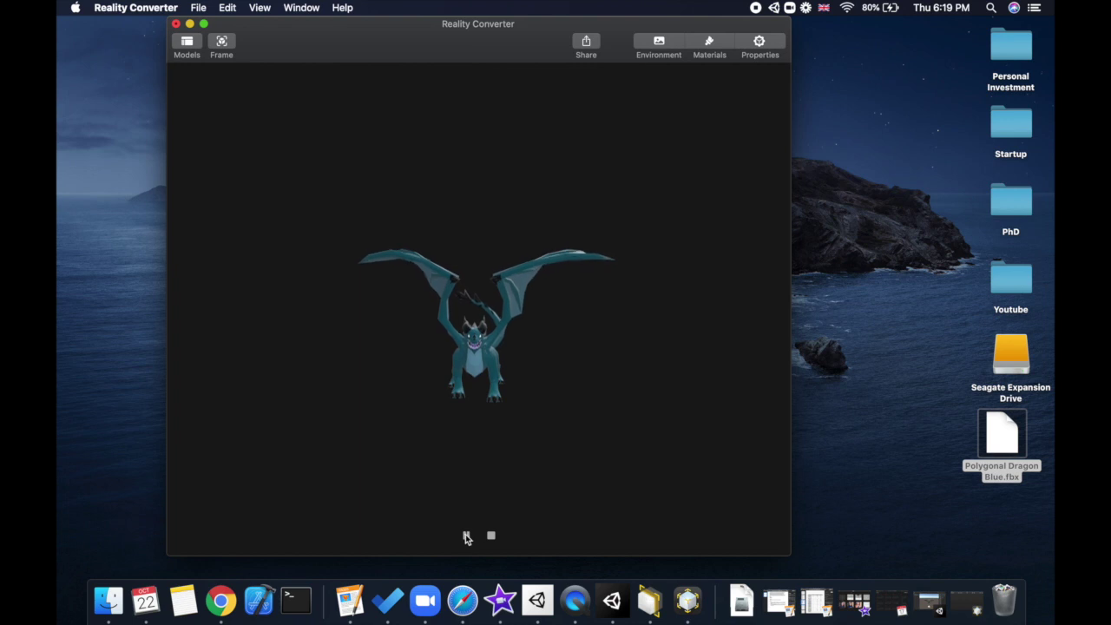
{"action": "left_click", "coordinate": [465, 537]}
{"action": "key", "text": "ctrl+super+f"}
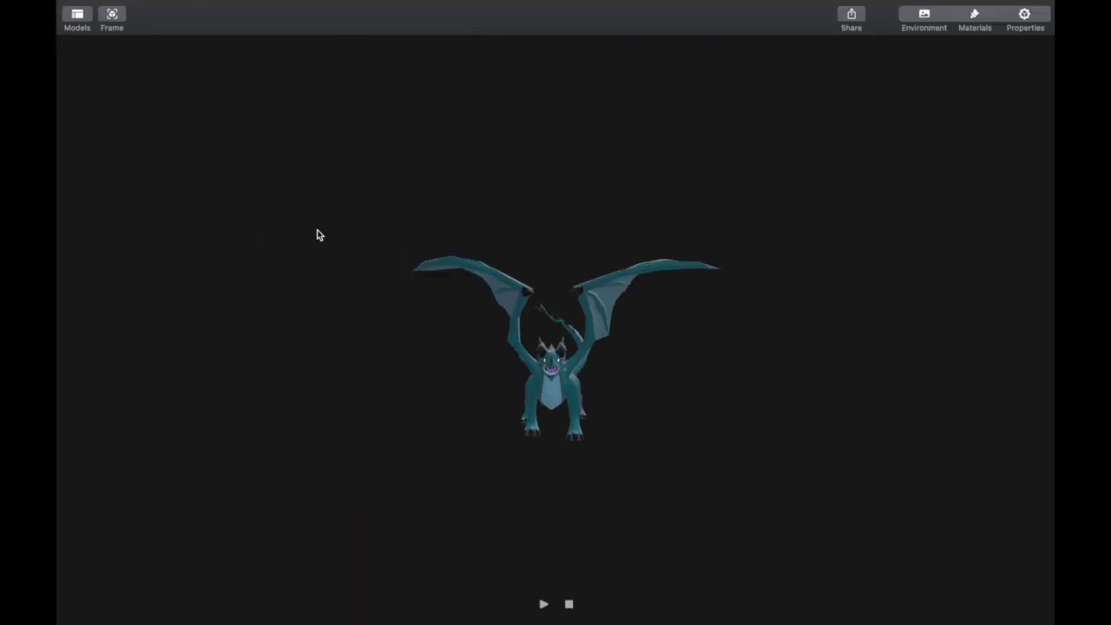
Export Polygonal Dragon Blue from the Models list as a USDZ file to the Desktop
{"action": "left_click", "coordinate": [75, 17]}
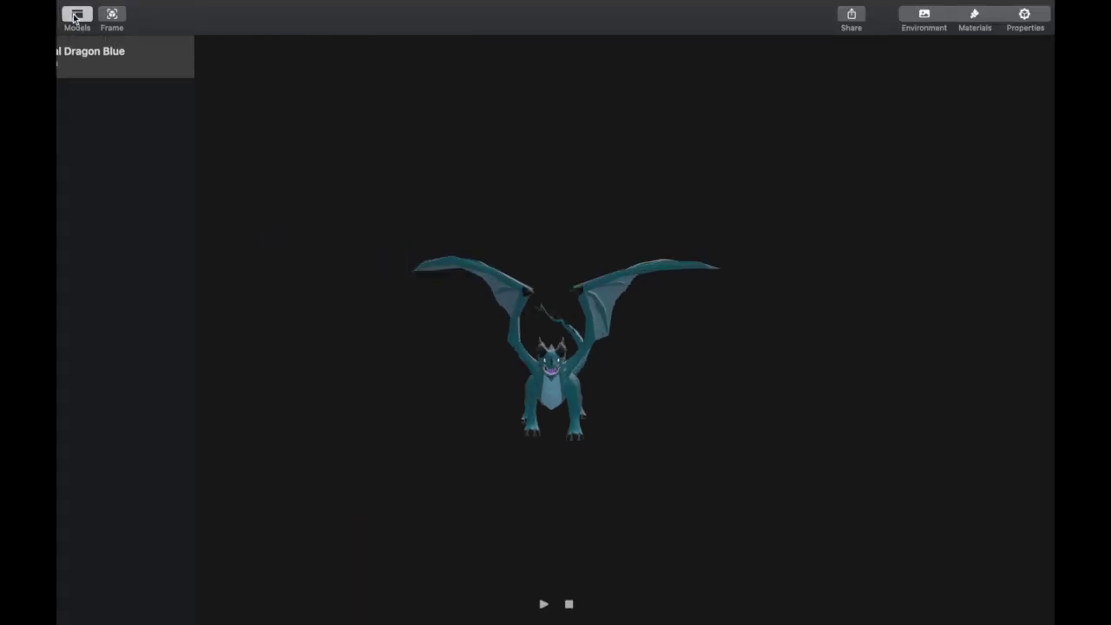
{"action": "left_click", "coordinate": [170, 61]}
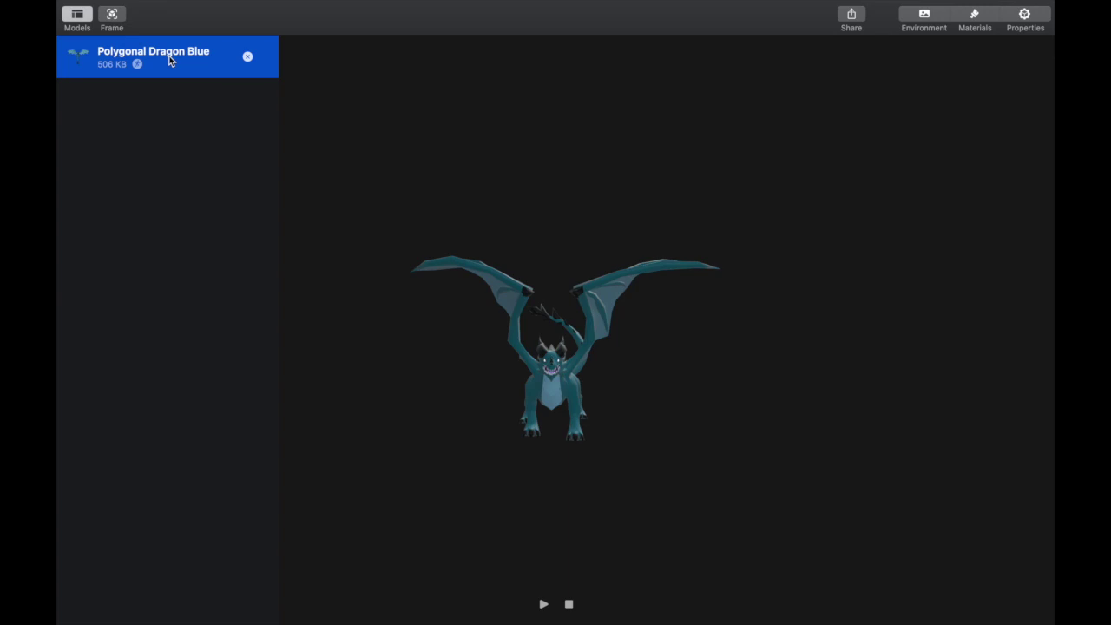
{"action": "right_click", "coordinate": [170, 61]}
{"action": "left_click", "coordinate": [186, 64]}
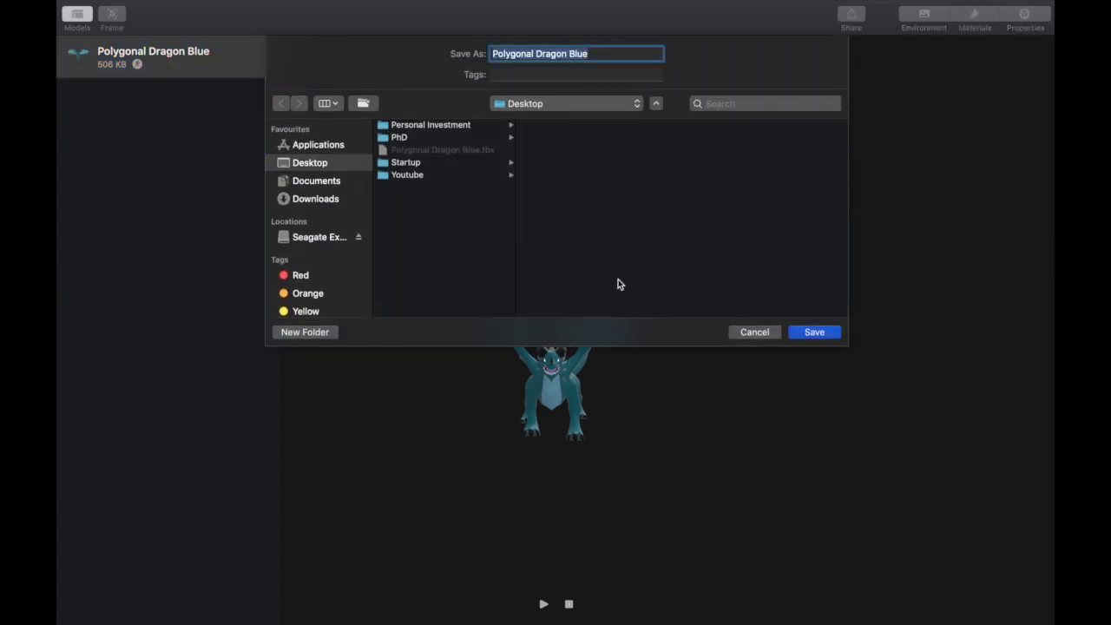
{"action": "left_click", "coordinate": [816, 332]}
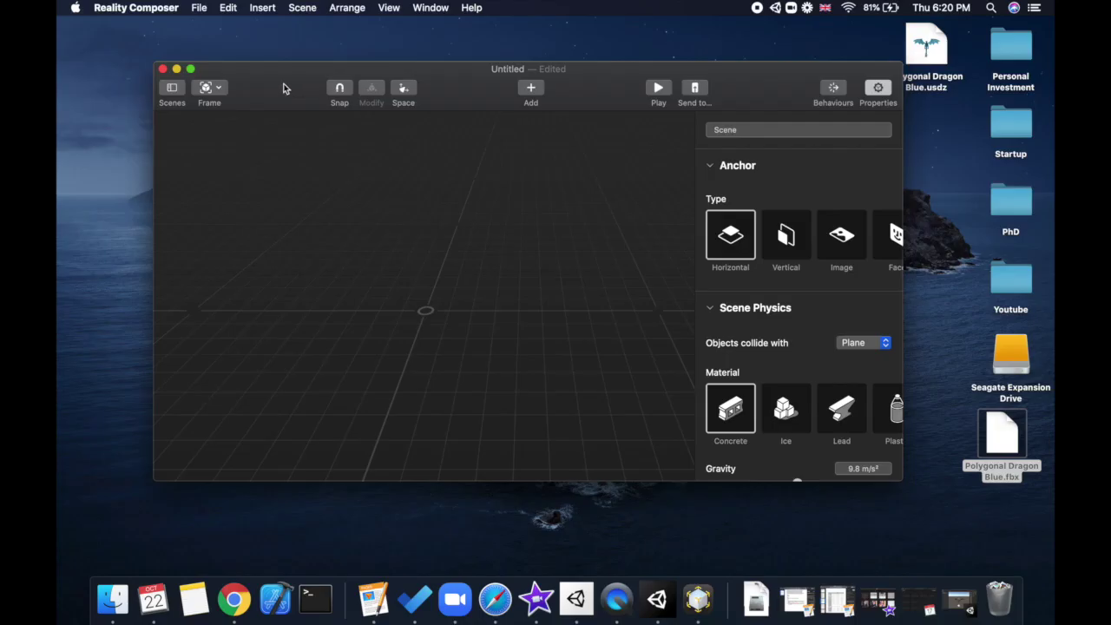
Import Polygonal Dragon Blue.usdz into the Reality Composer scene
{"action": "left_click_drag", "start_coordinate": [283, 89], "coordinate": [333, 59]}
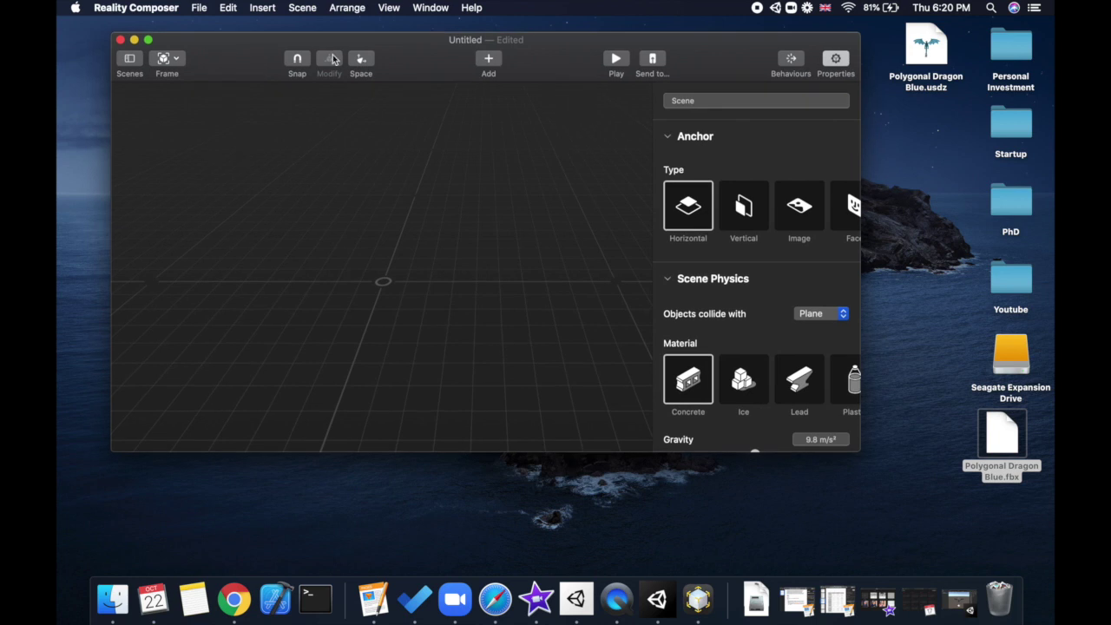
{"action": "left_click", "coordinate": [935, 58]}
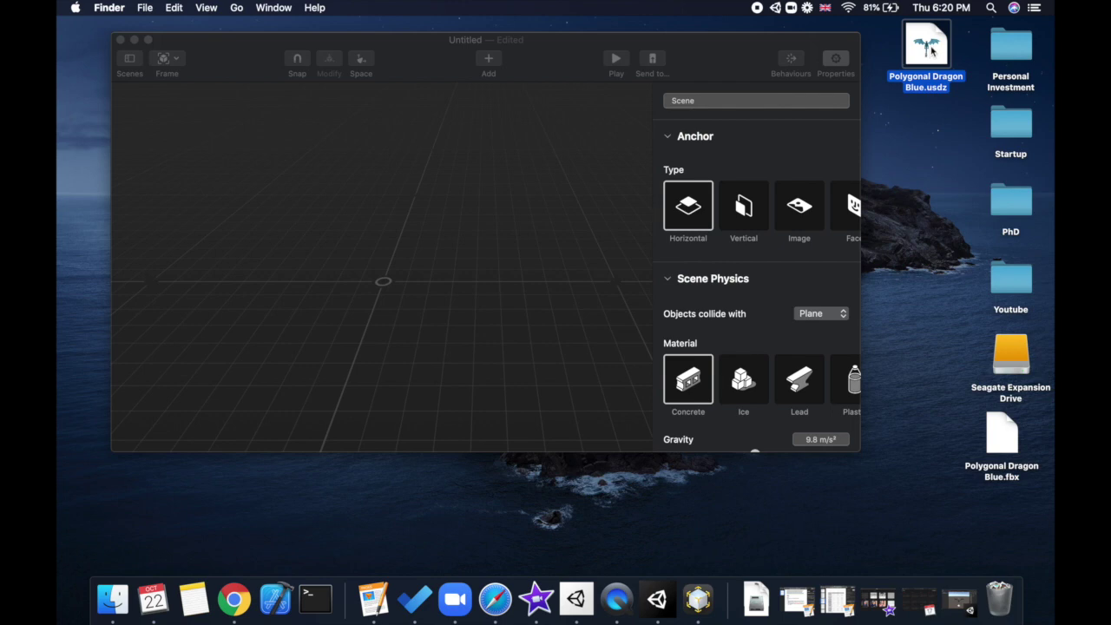
{"action": "left_click_drag", "start_coordinate": [931, 50], "coordinate": [386, 266]}
Go full screen and set the dragon's scale to 10%
{"action": "left_click", "coordinate": [148, 40]}
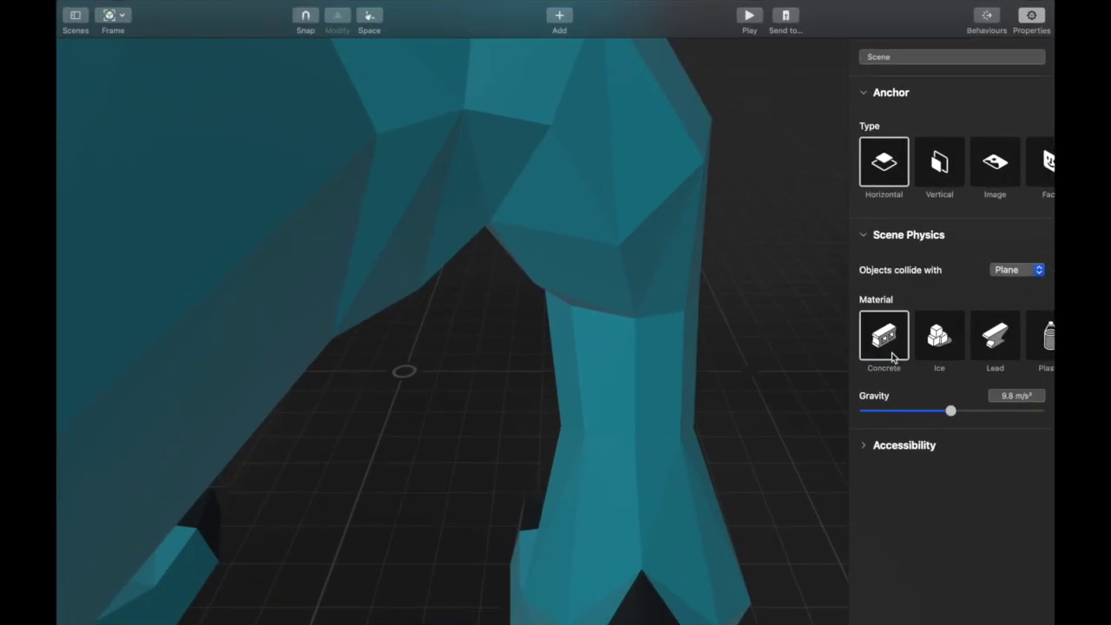
{"action": "left_click", "coordinate": [582, 177]}
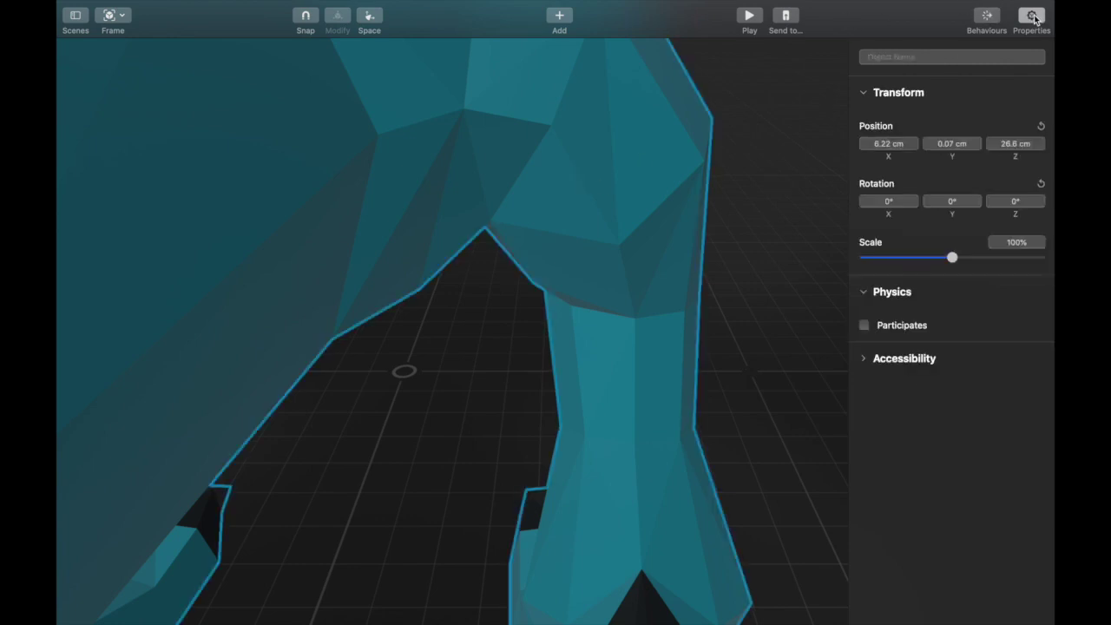
{"action": "left_click_drag", "start_coordinate": [929, 257], "coordinate": [887, 258]}
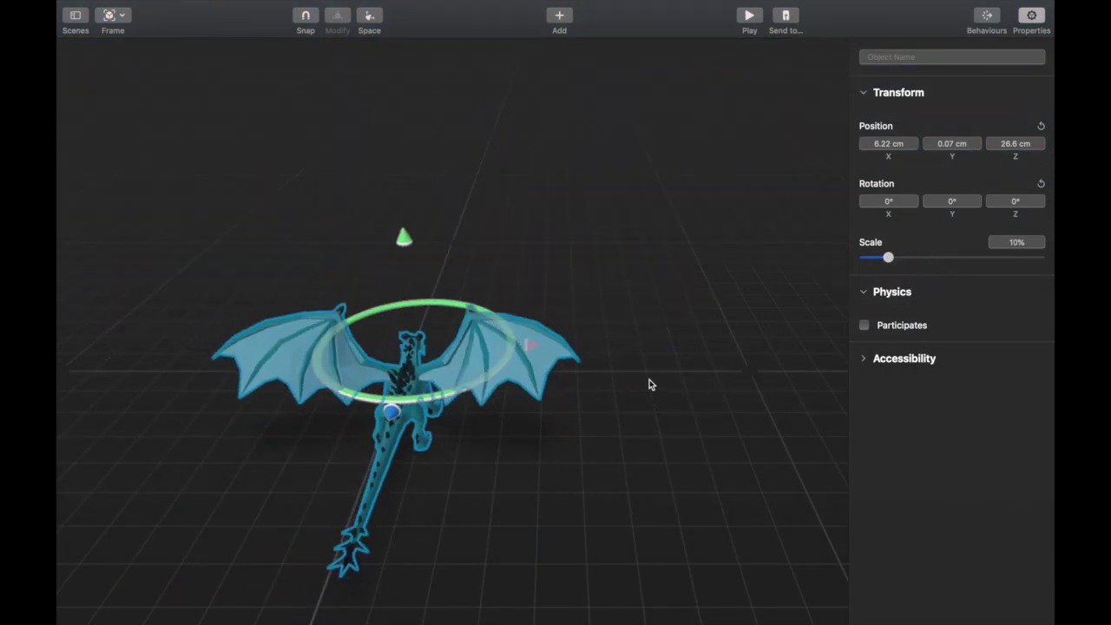
{"action": "left_click_drag", "start_coordinate": [471, 374], "coordinate": [57, 362]}
After a quick test play, add a custom behaviour named Animation triggered on Scene Start
{"action": "left_click", "coordinate": [750, 17]}
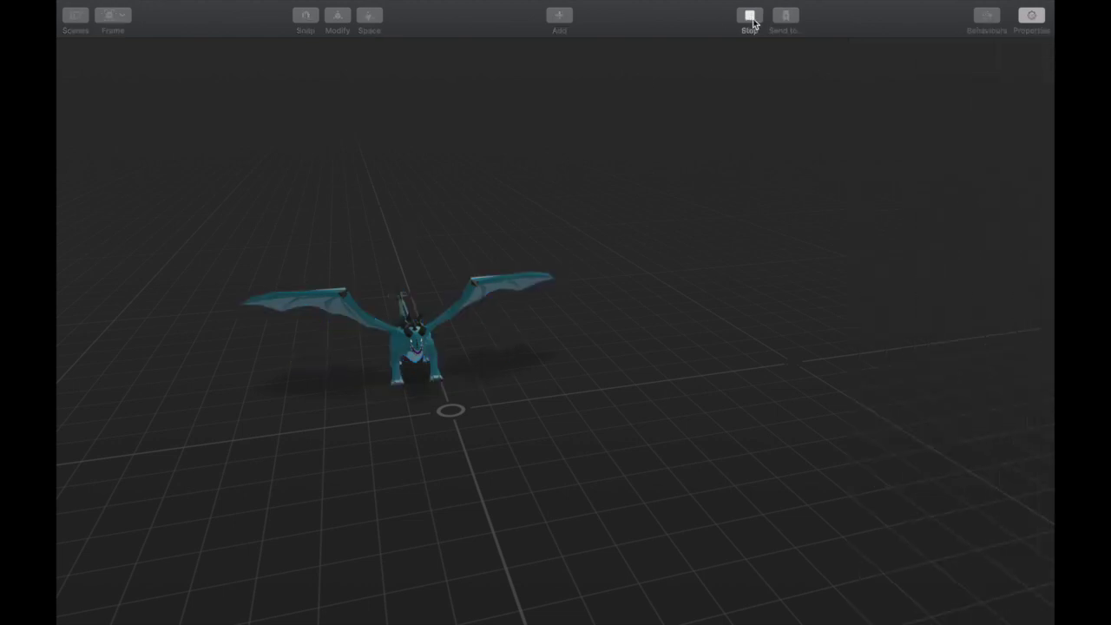
{"action": "left_click", "coordinate": [751, 16]}
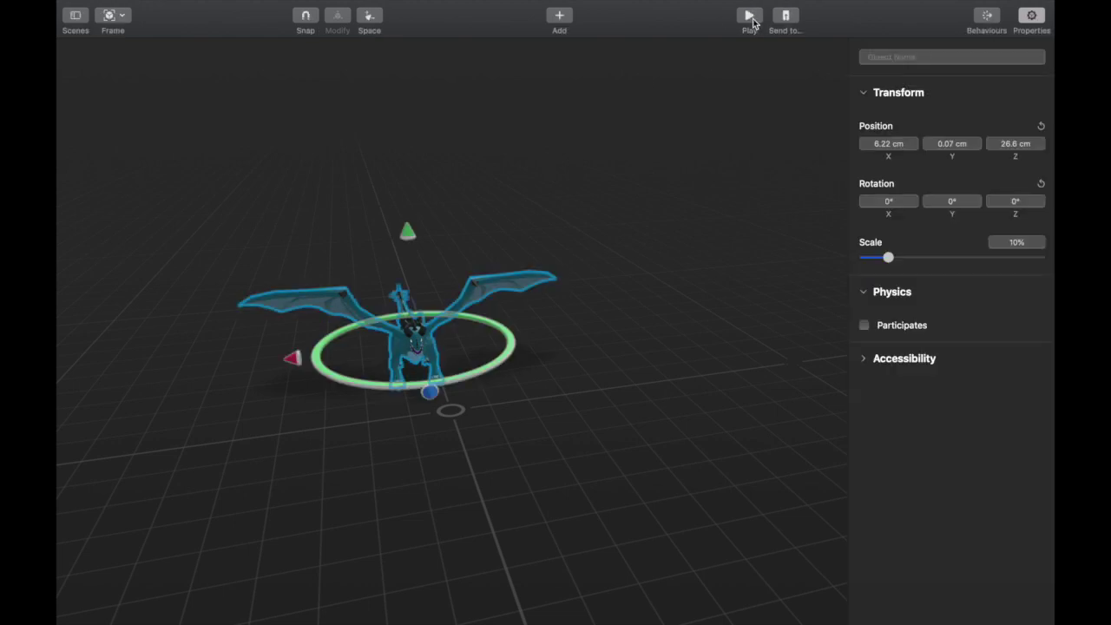
{"action": "left_click", "coordinate": [987, 16]}
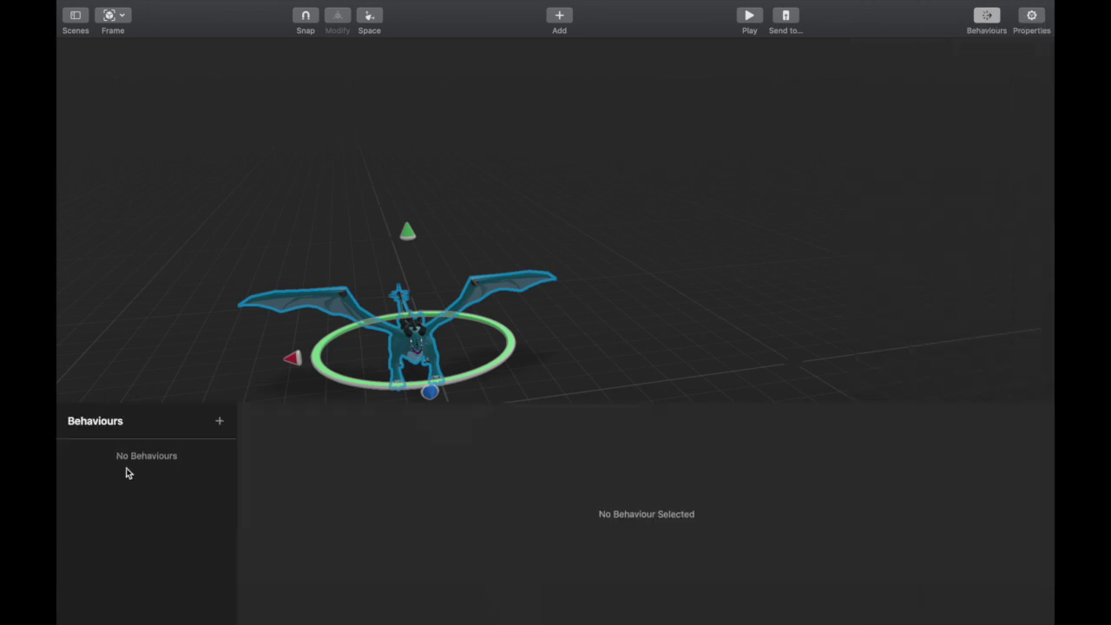
{"action": "left_click", "coordinate": [223, 422]}
{"action": "left_click", "coordinate": [200, 213]}
{"action": "type", "text": "Animation"}
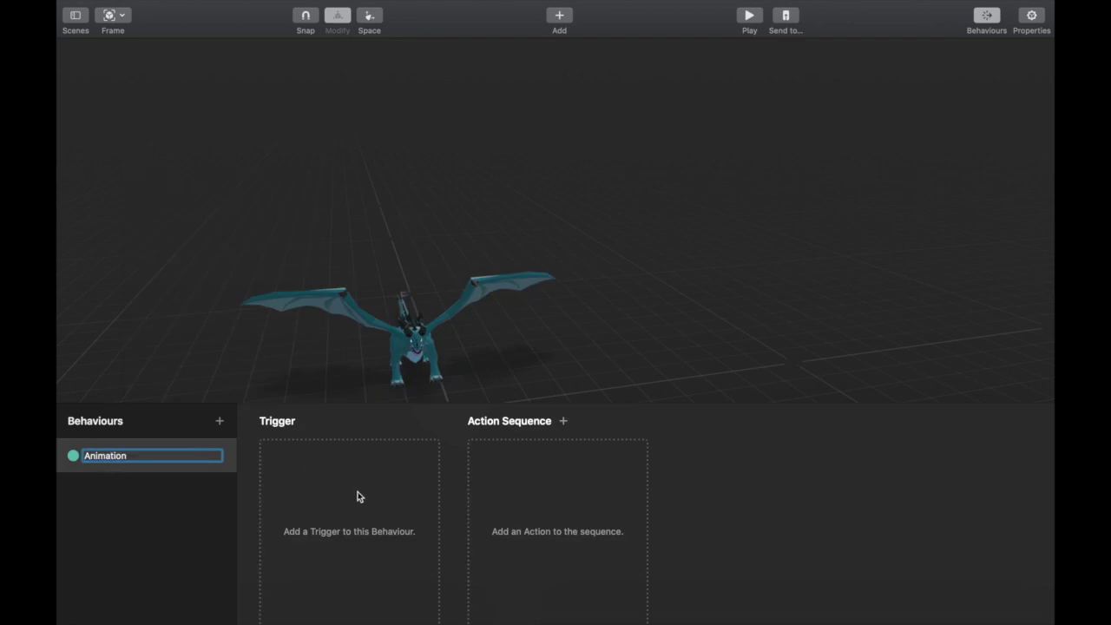
{"action": "left_click", "coordinate": [358, 492]}
{"action": "left_click", "coordinate": [327, 298]}
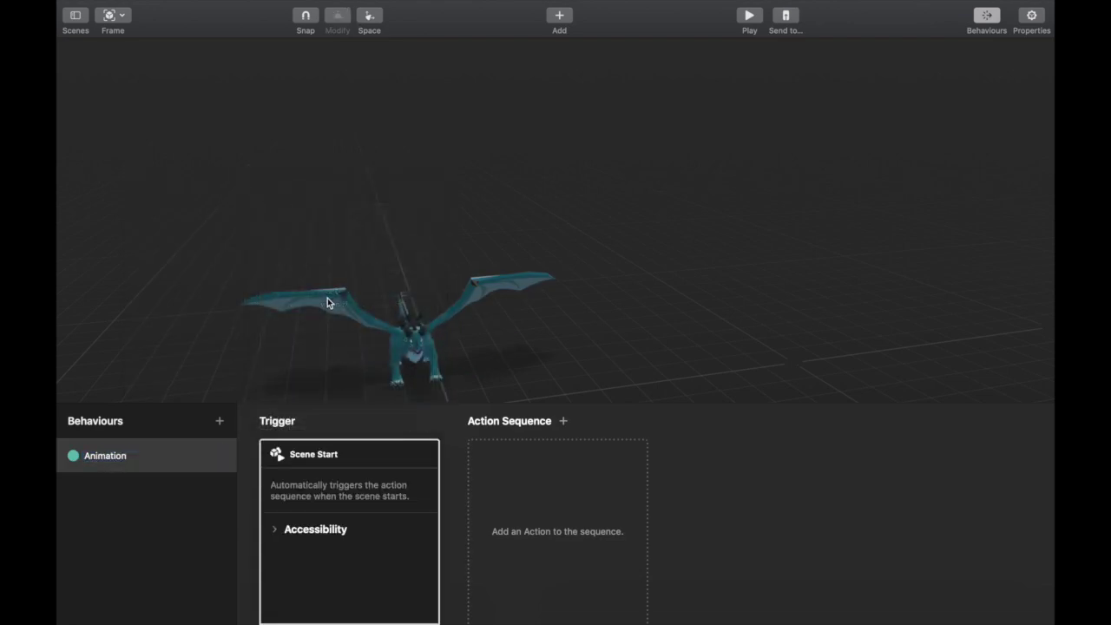
Add a USDZ Animation action targeting the dragon, then play the scene to watch it flap
{"action": "left_click", "coordinate": [561, 498]}
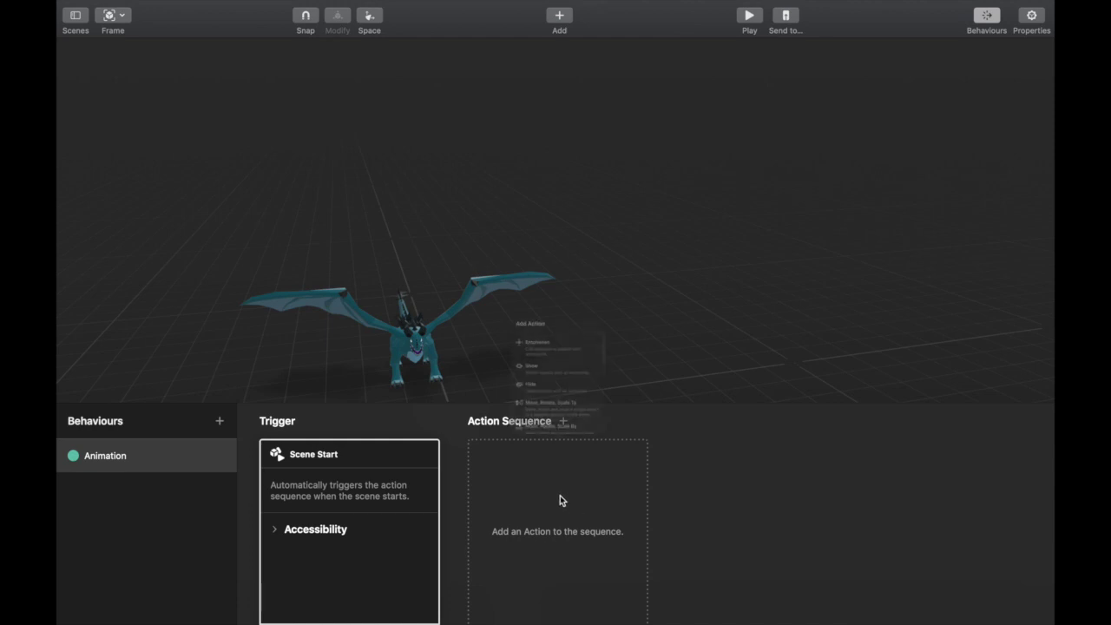
{"action": "scroll", "coordinate": [510, 371], "scroll_direction": "down", "scroll_amount": 10}
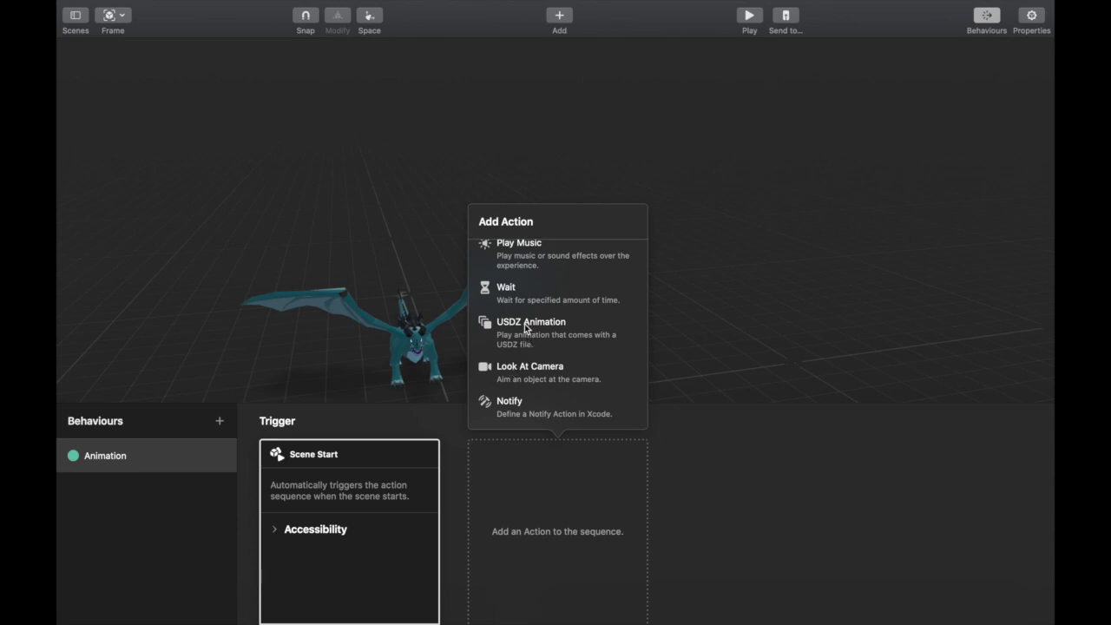
{"action": "left_click", "coordinate": [526, 326]}
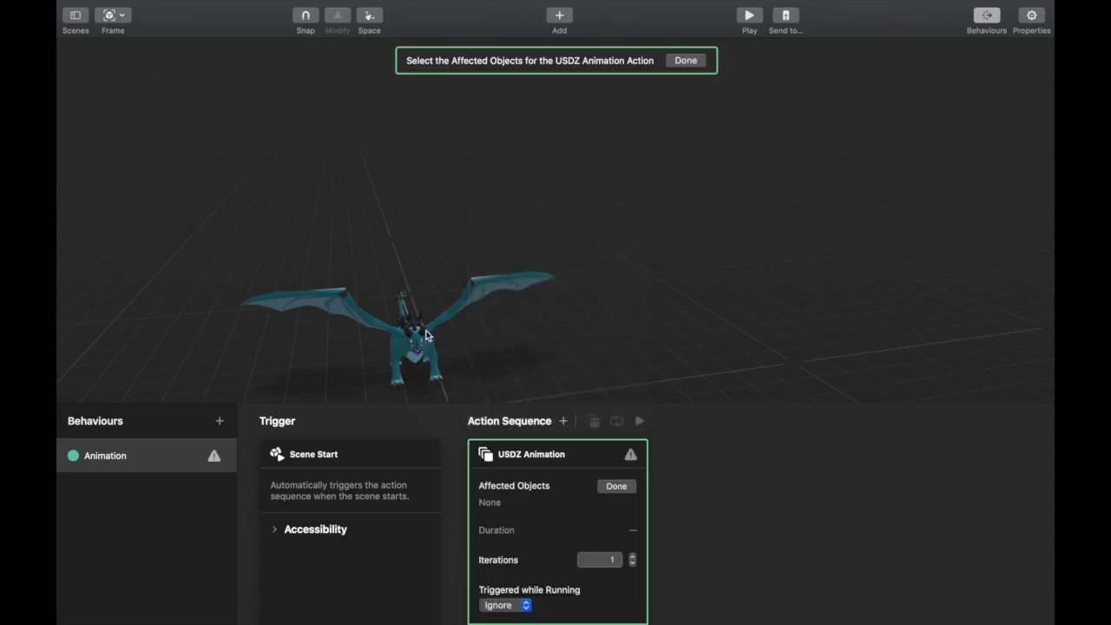
{"action": "left_click", "coordinate": [417, 340]}
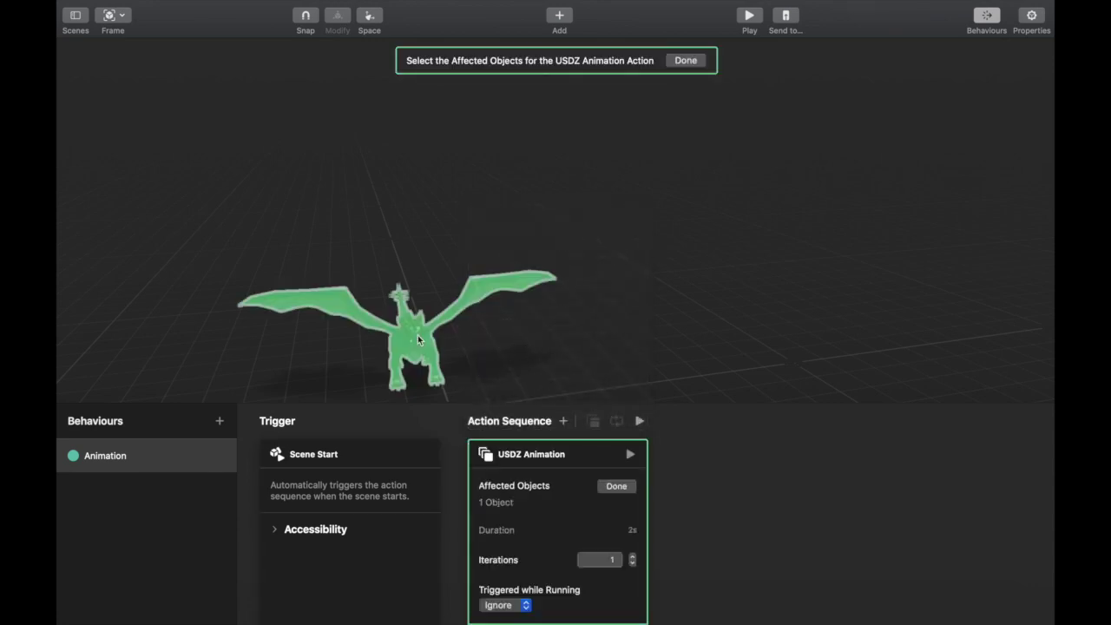
{"action": "left_click", "coordinate": [616, 487]}
{"action": "left_click", "coordinate": [749, 15]}
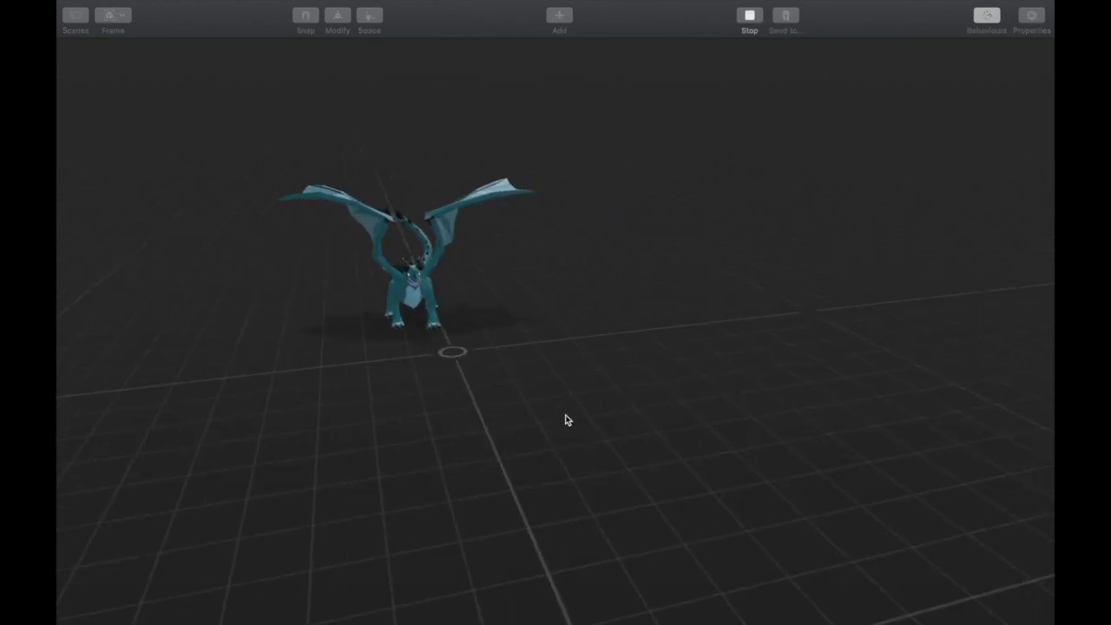
{"action": "scroll", "coordinate": [565, 419], "scroll_direction": "up", "scroll_amount": 5}
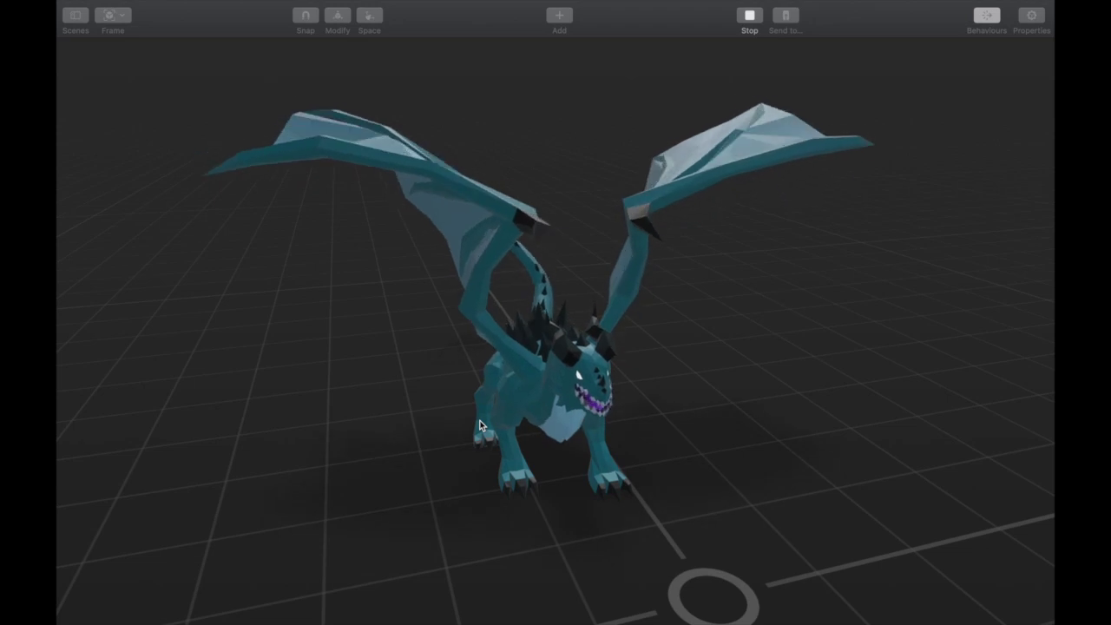